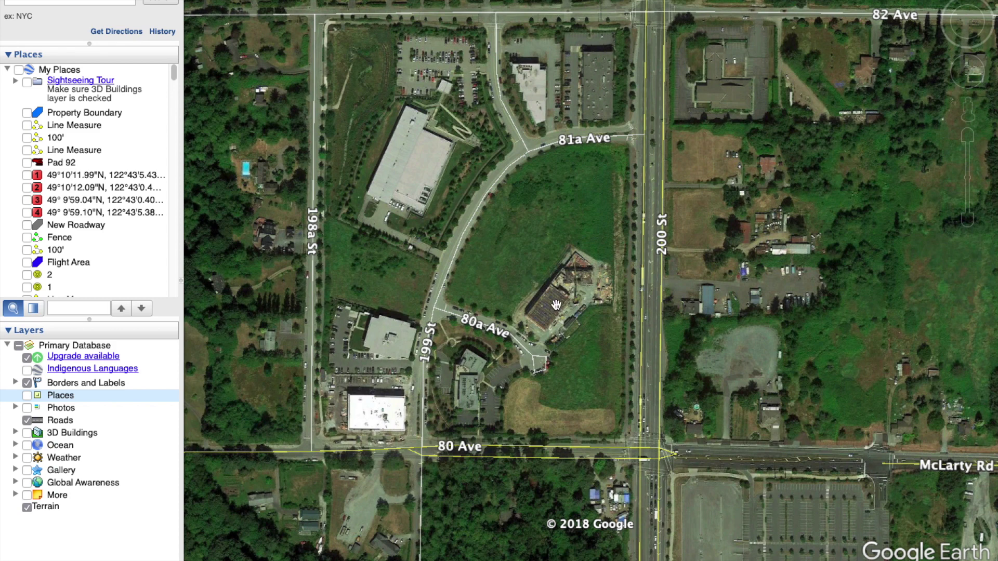
Zoom in on the construction site between 80 Ave, 81a Ave, 199 St and 200 St
scroll(554, 284, up, 3)
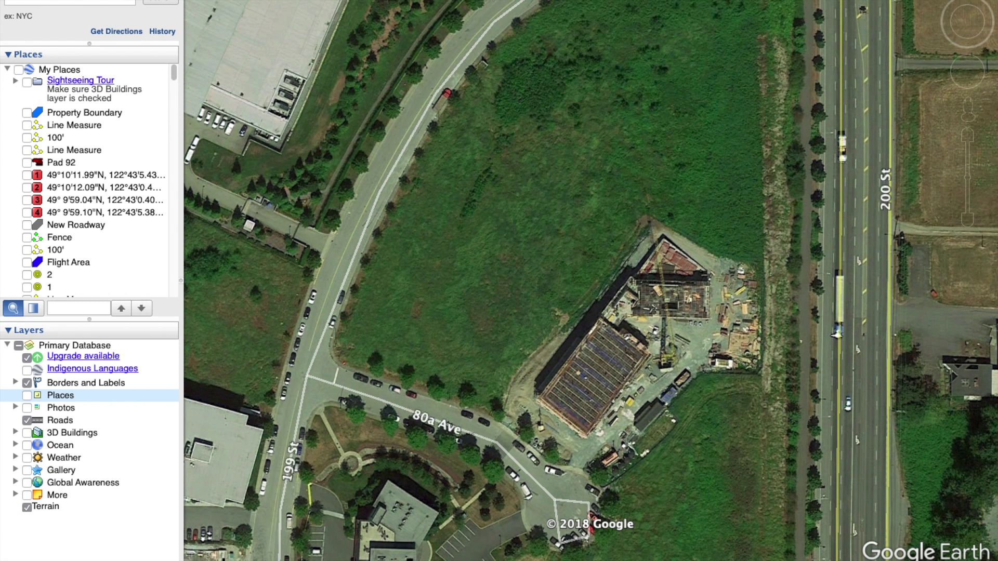
Start a new polygon named Flight Boundary with a red outline colour
key(super+shift+g)
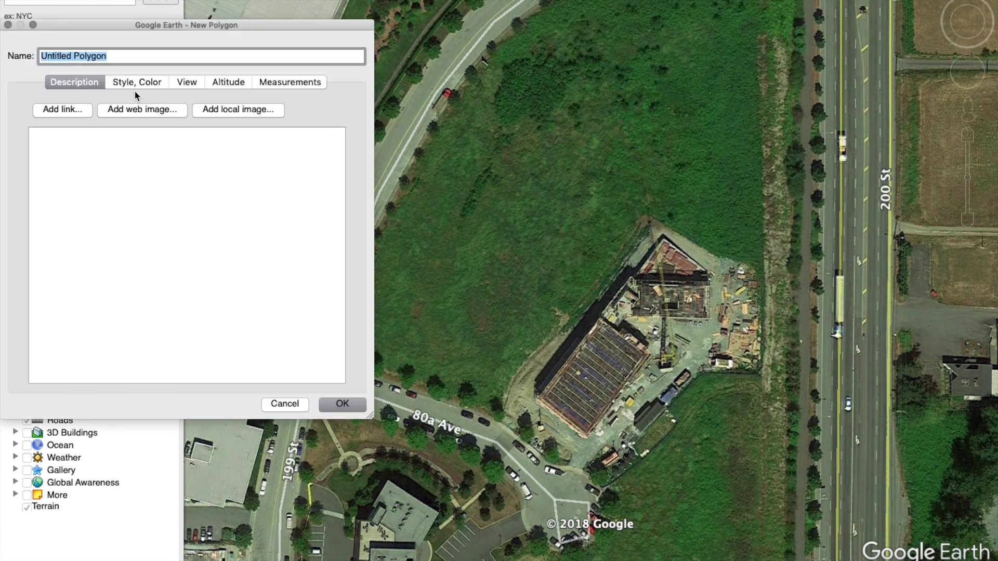
text(Flight Bou)
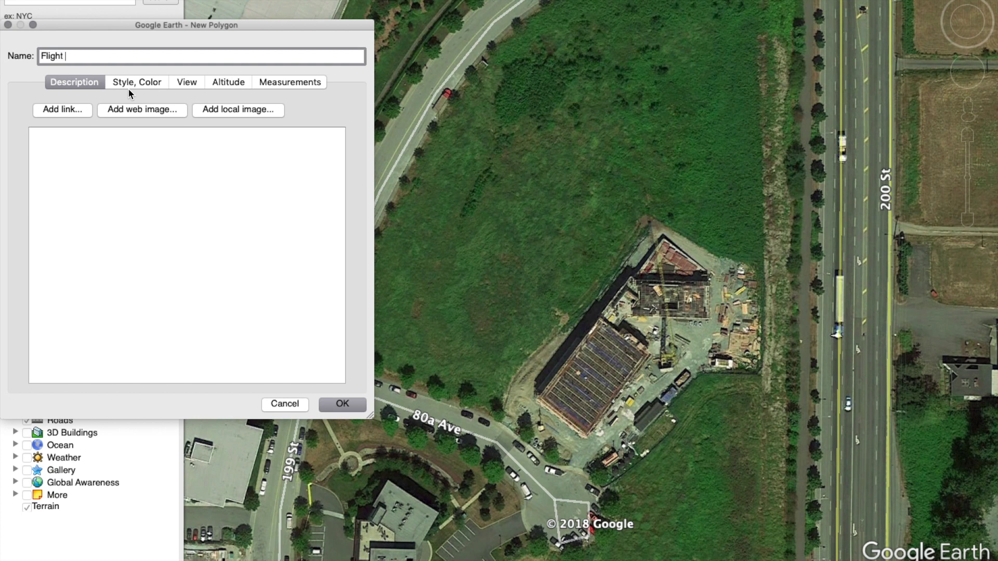
click(125, 84)
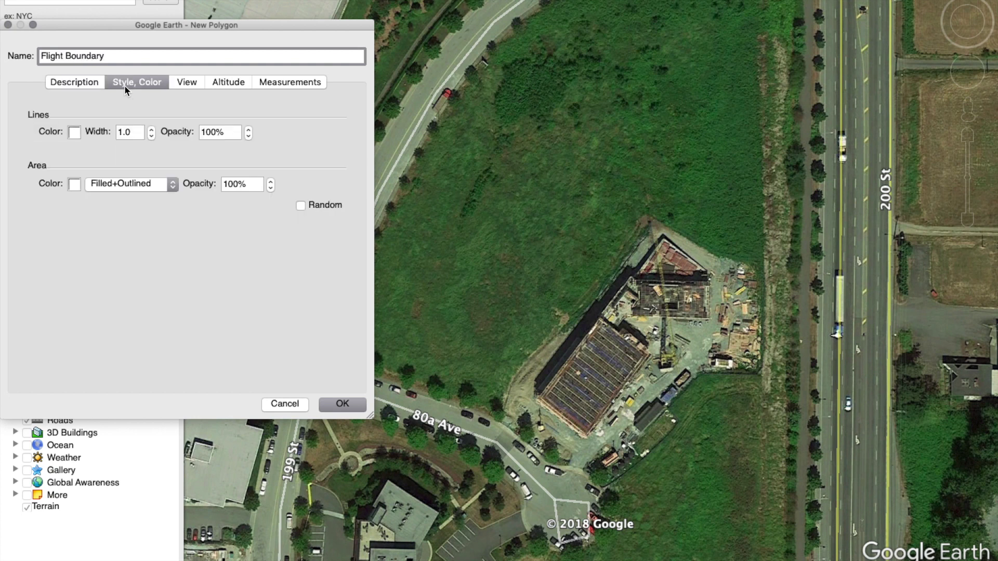
click(70, 133)
click(255, 304)
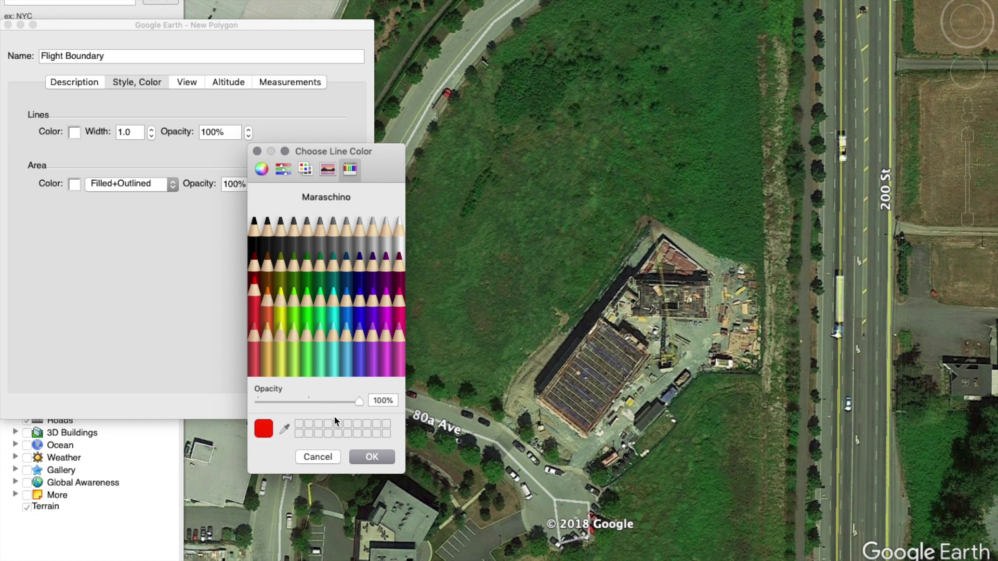
click(373, 457)
Give it a Filled+Outlined red fill at 30% opacity and place the first boundary corner
click(74, 184)
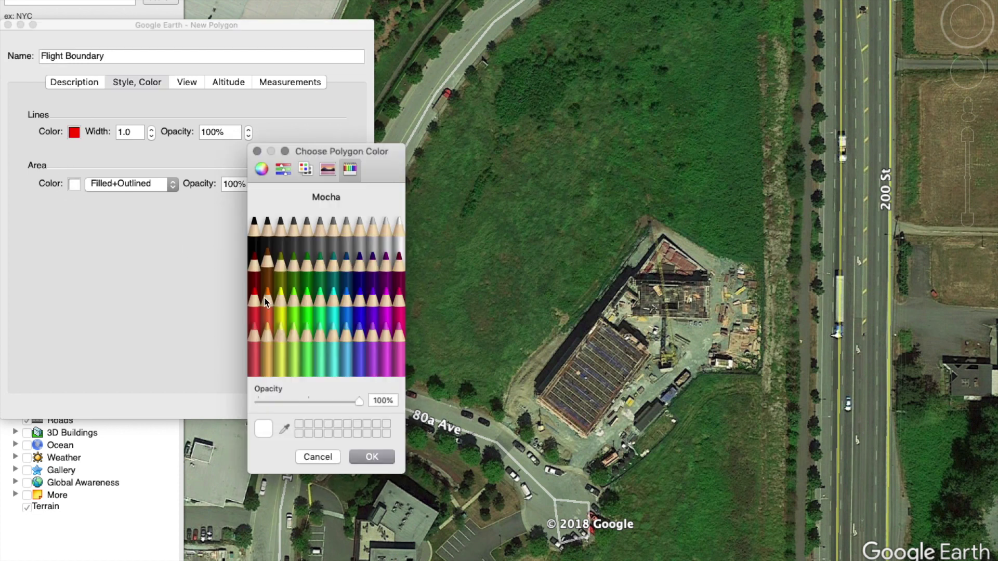
click(256, 303)
click(373, 457)
click(172, 185)
click(171, 185)
key(Tab)
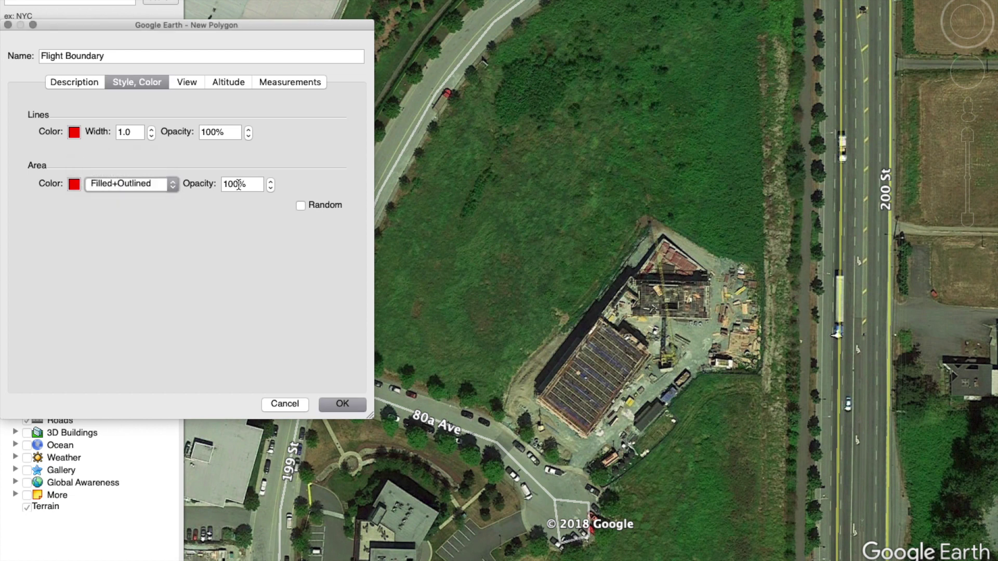
text(30)
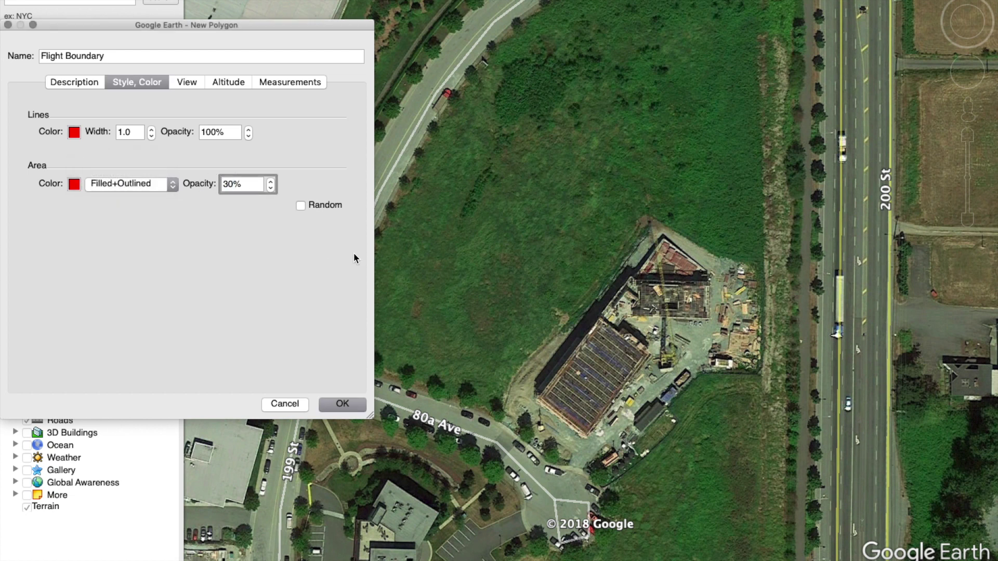
click(529, 398)
Add the remaining three corners around the field beside the building and save the Flight Boundary polygon
click(419, 329)
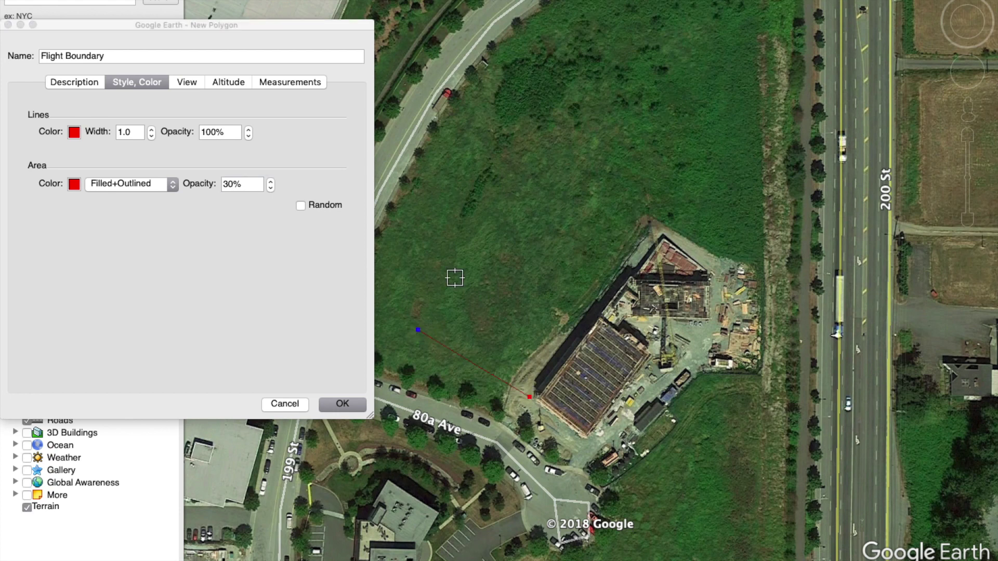
click(551, 172)
click(634, 248)
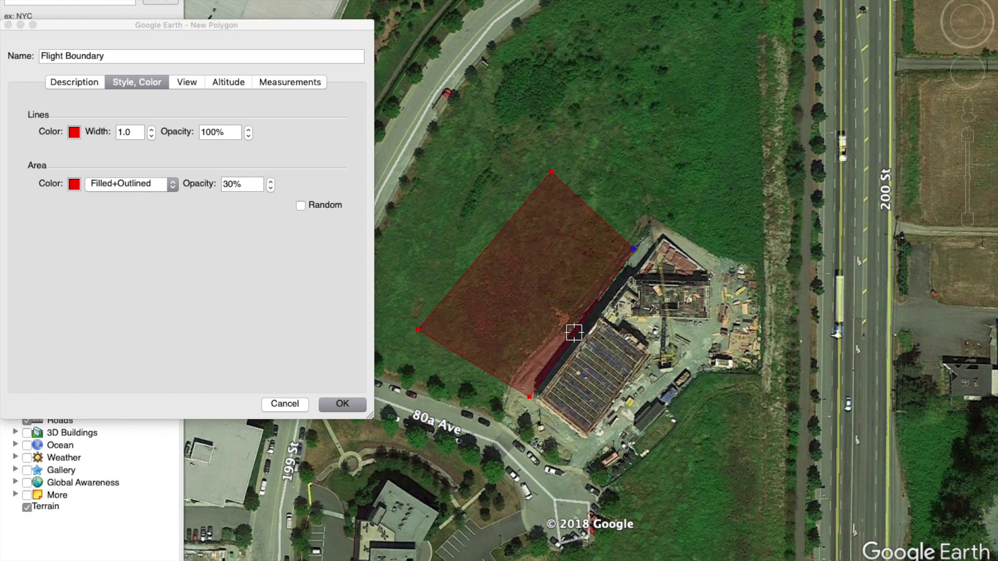
click(339, 404)
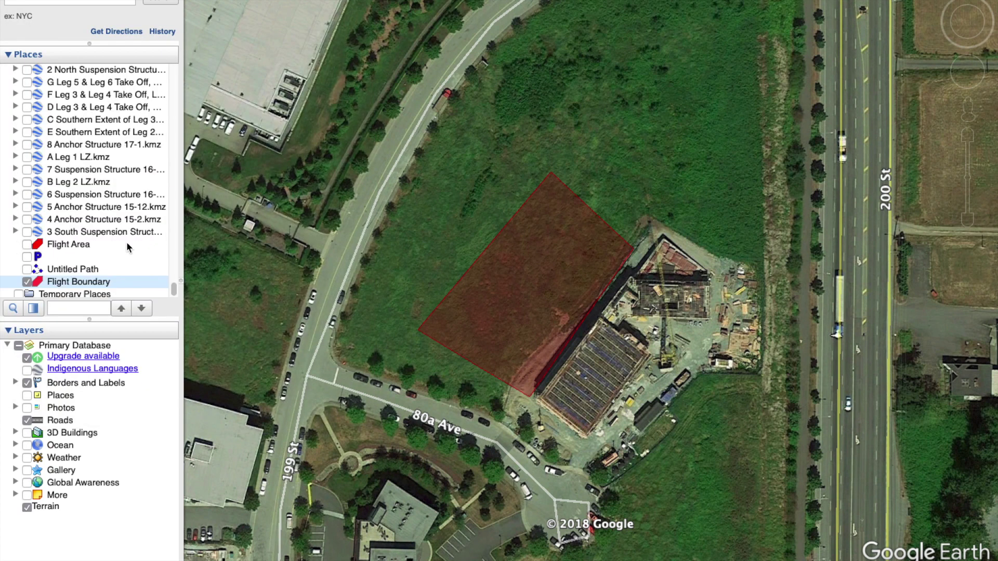
key(ctrl+Left)
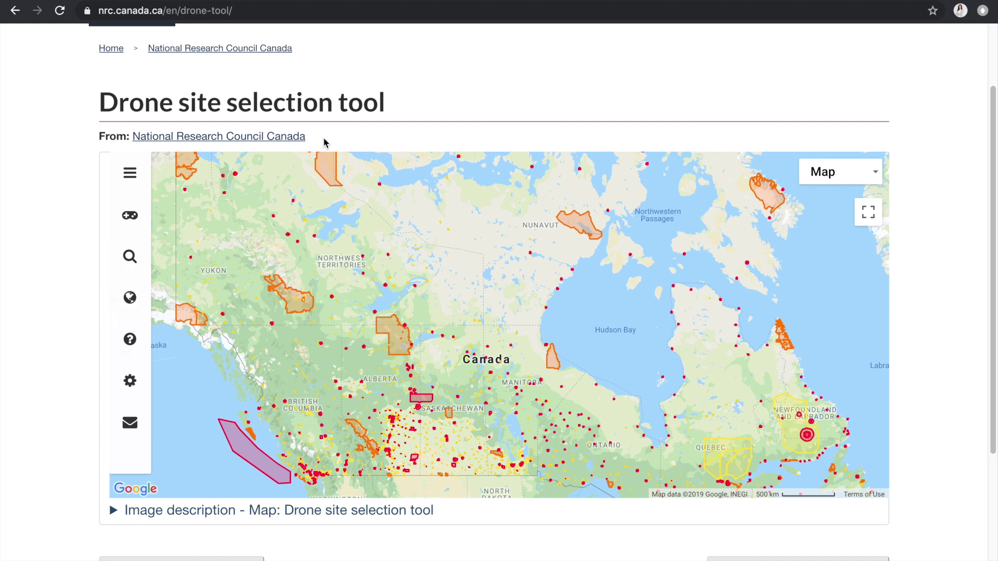
Set the drone operation category to ADVANCED in the tool's overview
click(130, 174)
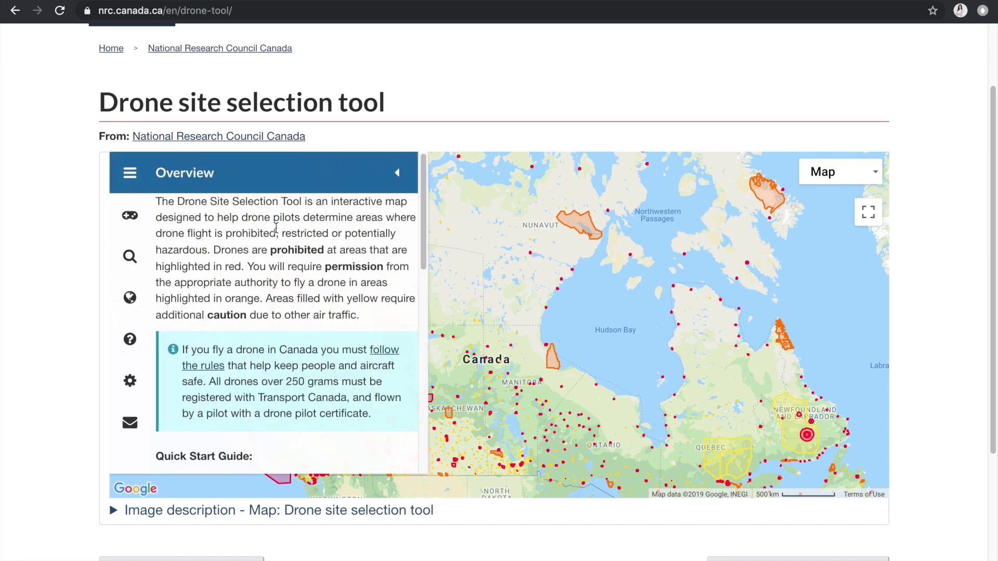
scroll(276, 228, down, 3)
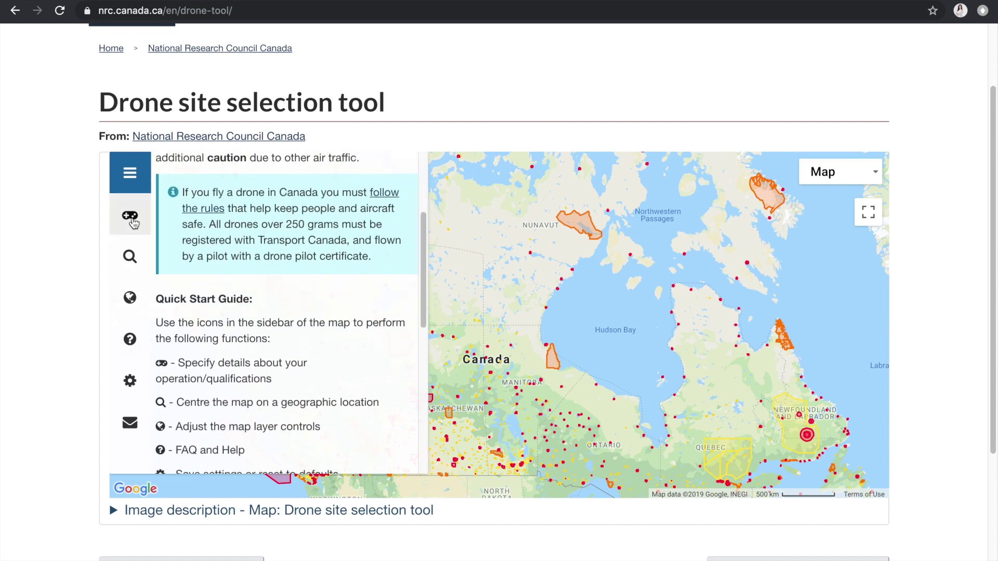
click(131, 218)
click(217, 226)
Centre the map on My Position via GeoLocation, hide the sidebar and zoom in
click(130, 258)
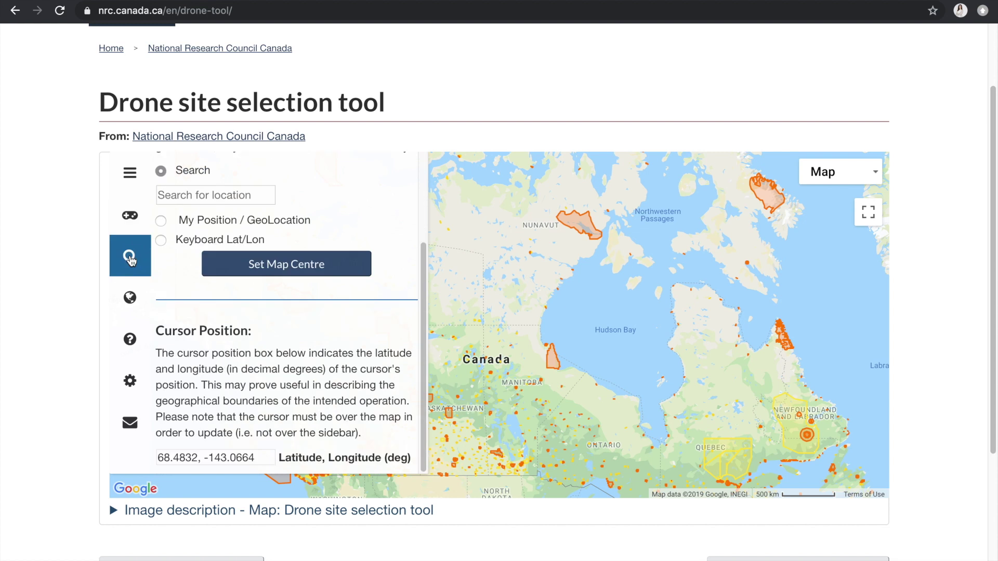
click(243, 222)
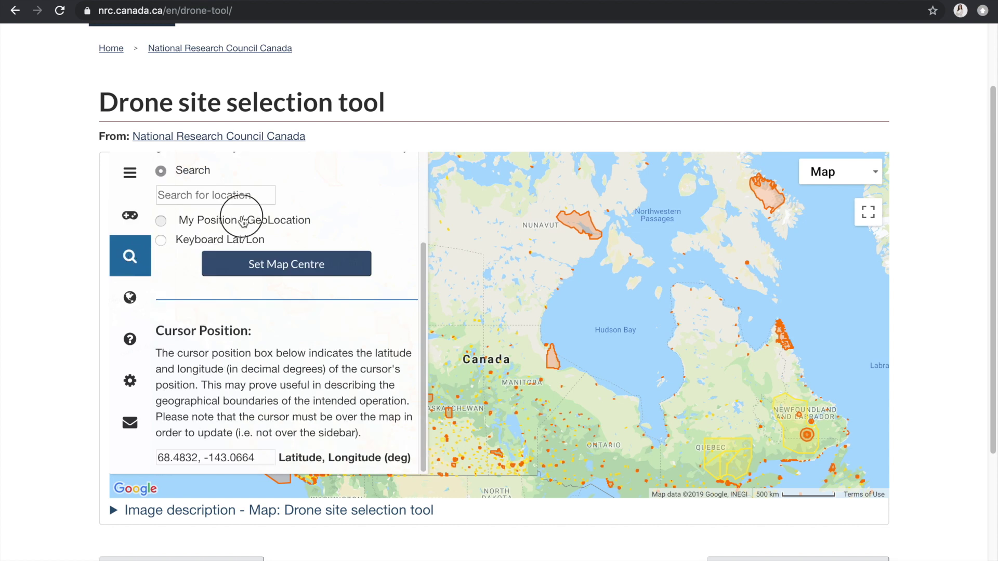
click(298, 266)
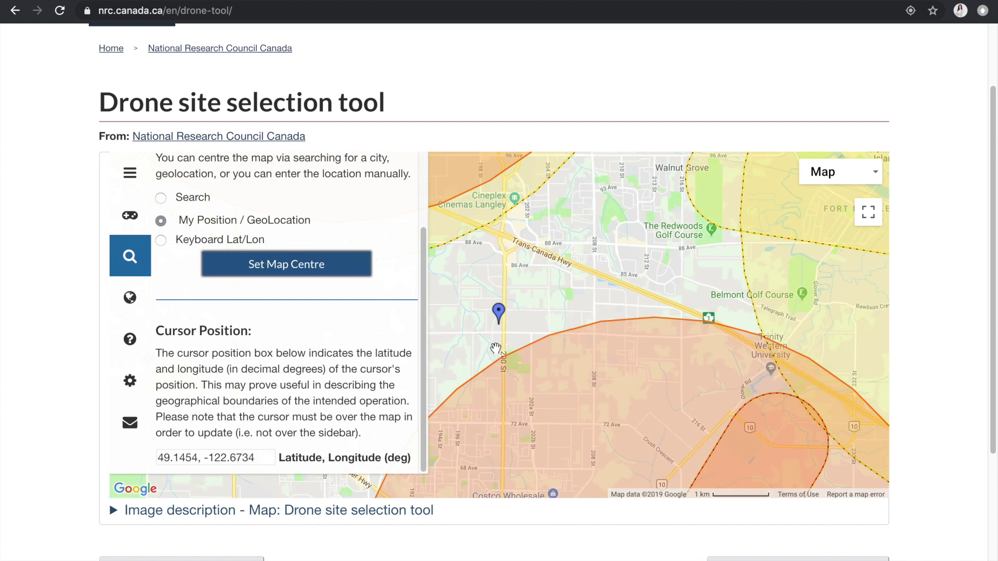
click(130, 270)
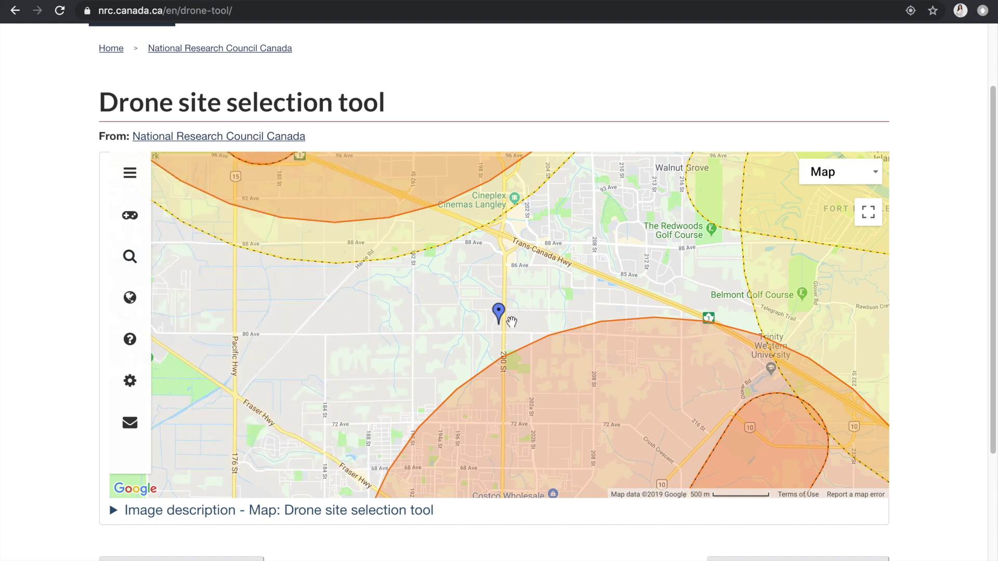
scroll(512, 323, up, 3)
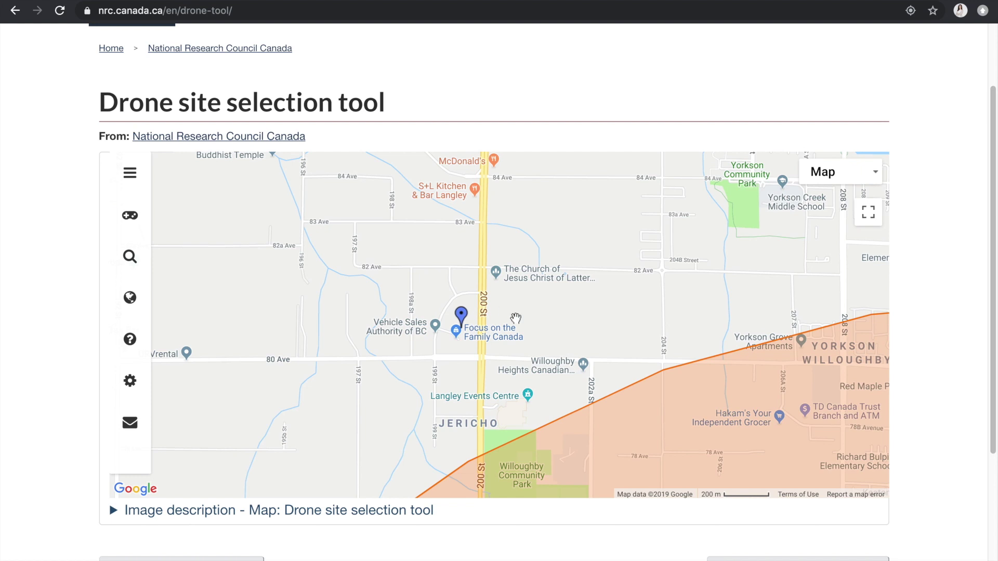
In Google Maps, zoom out twice and pan around the Coastal Drone Co. pin near 200 St
click(566, 3)
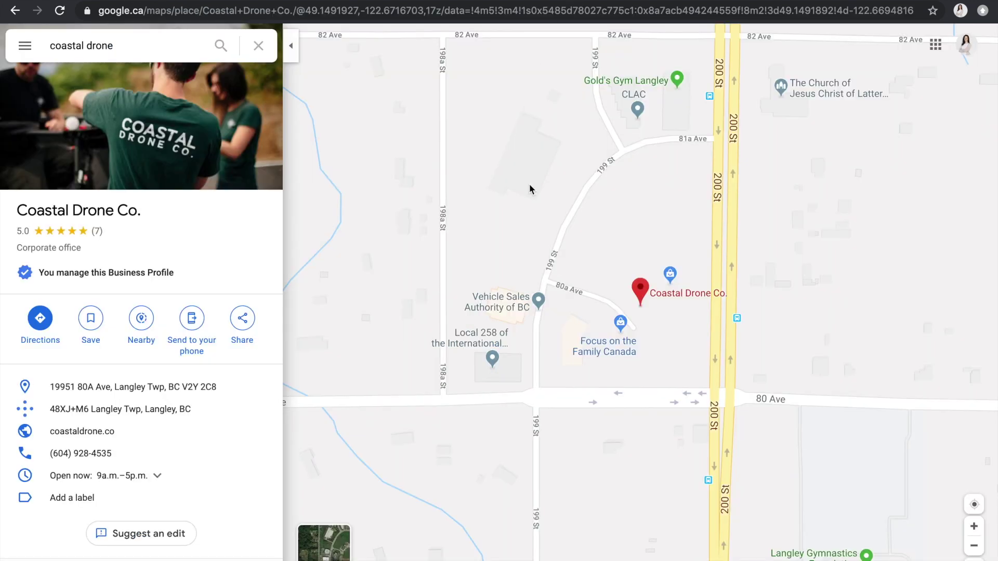
click(972, 550)
click(973, 550)
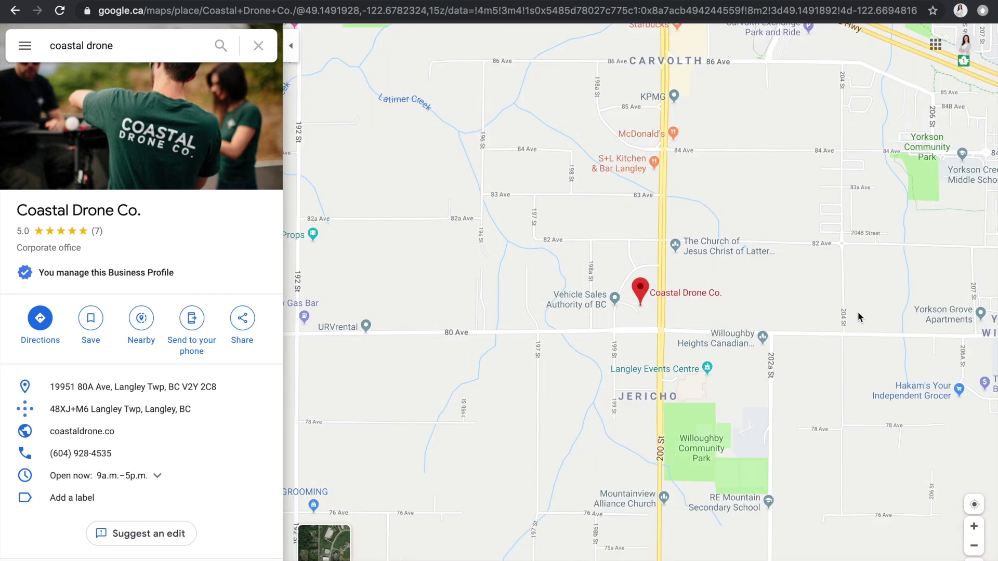
drag(858, 311, 843, 341)
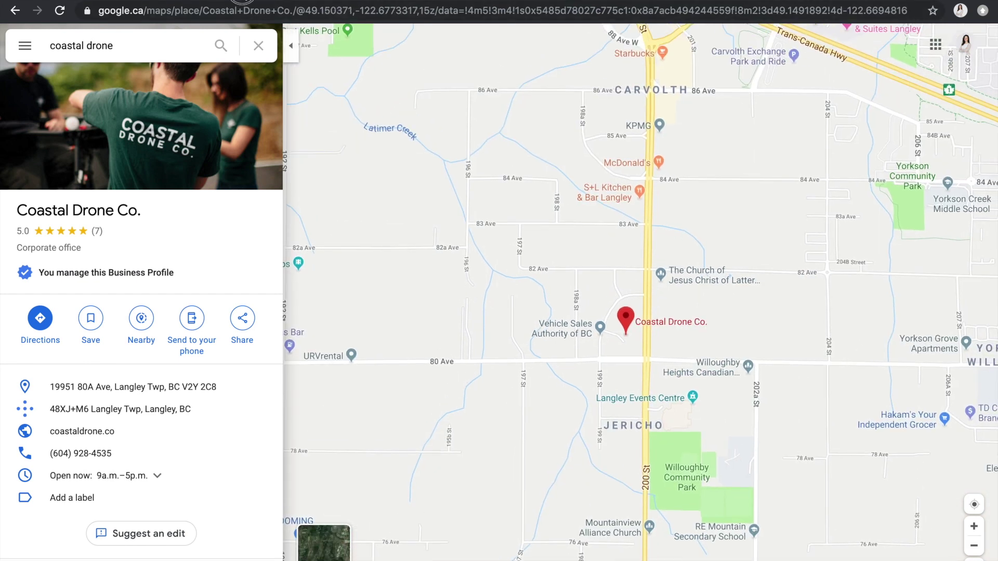
click(242, 3)
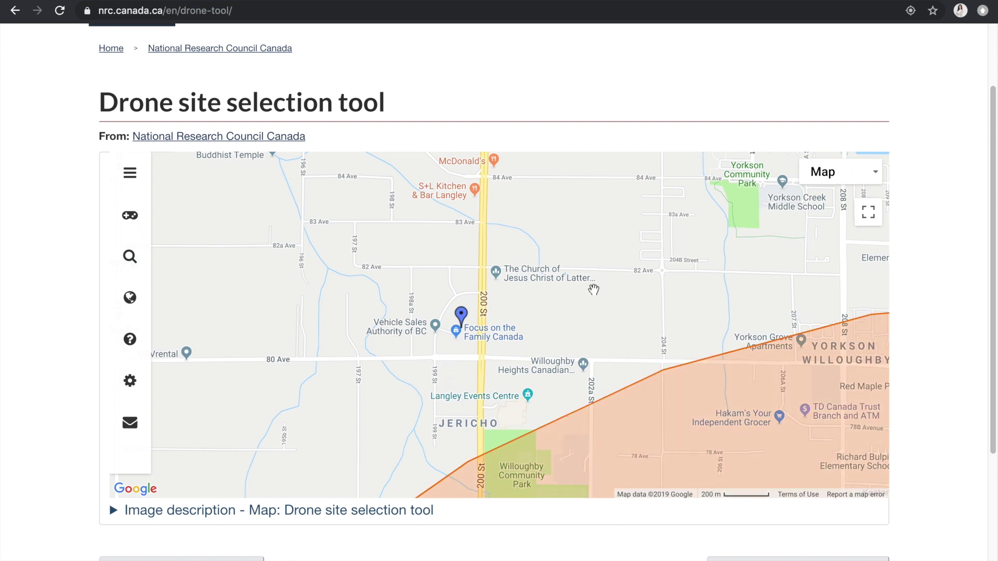
Zoom out and pan so the site shows between the Langley City and Pitt Meadows zones
scroll(594, 289, down, 1)
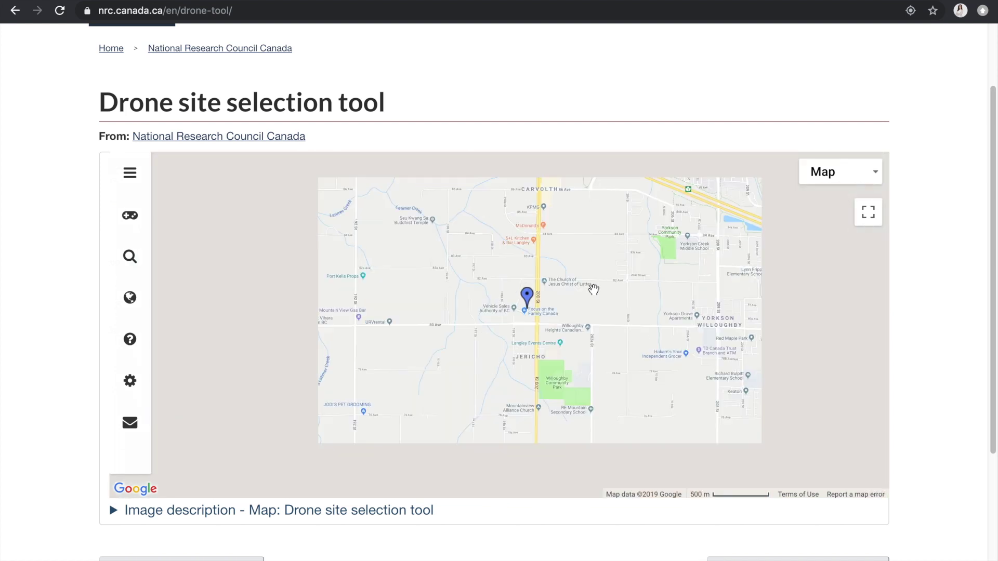
scroll(560, 280, down, 2)
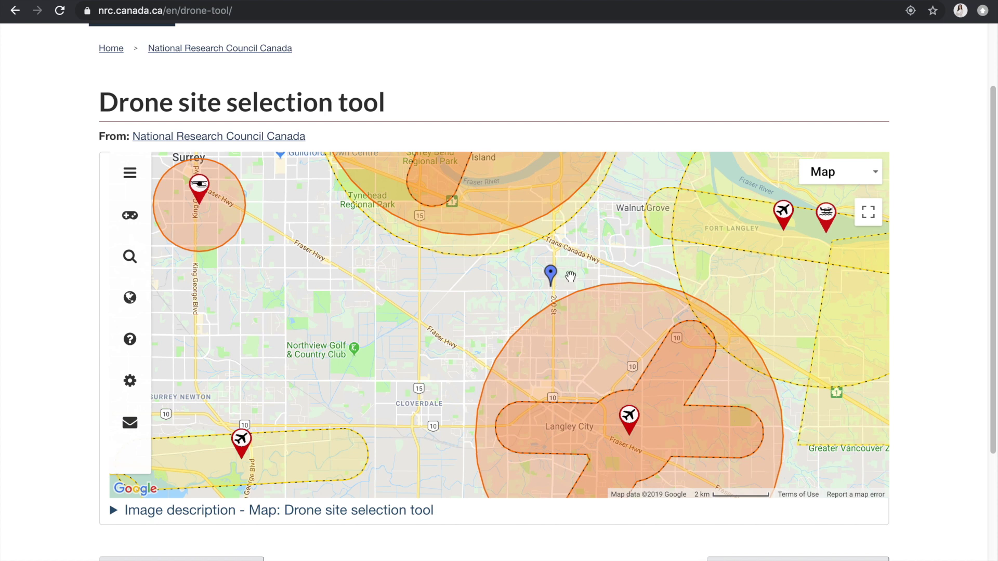
scroll(570, 276, down, 1)
click(502, 282)
drag(501, 282, 499, 321)
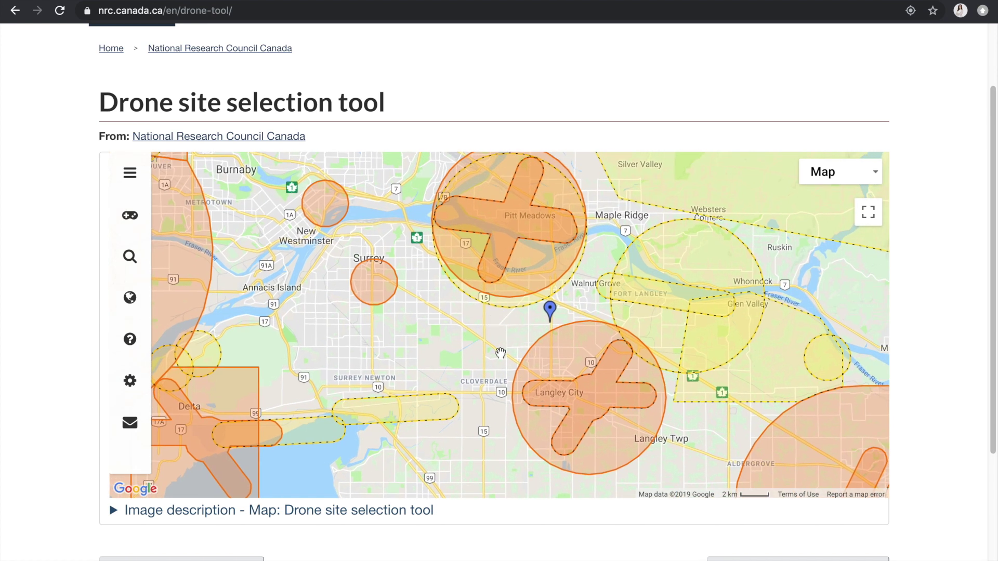
Drop the blue location pin on the survey site and zoom in one level around it
mouse_move(533, 368)
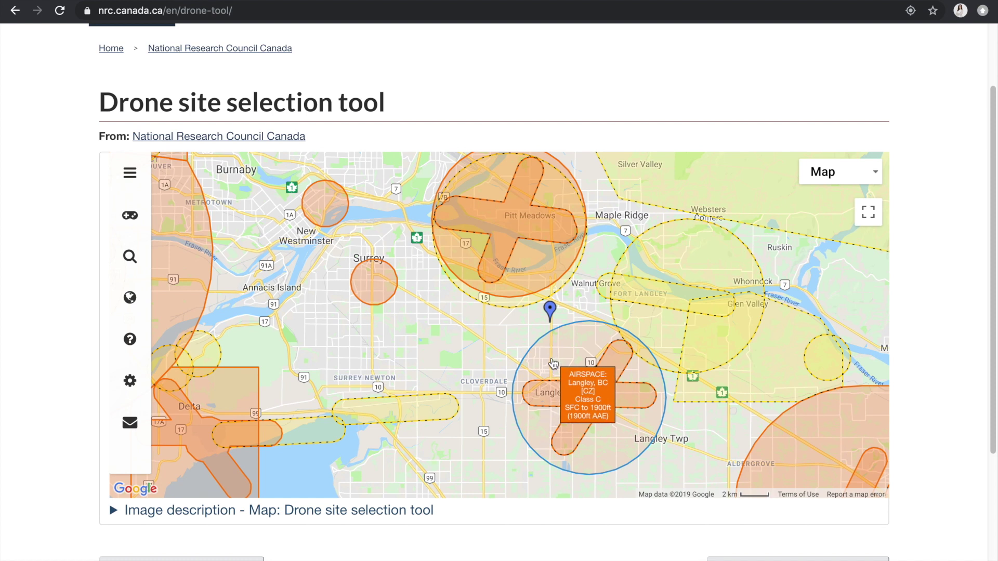
mouse_move(522, 287)
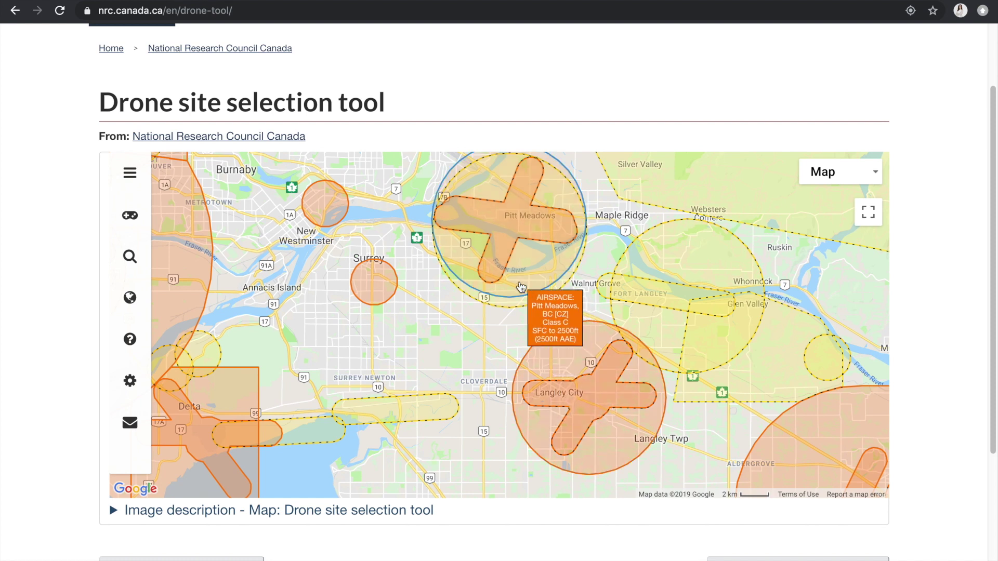
click(549, 321)
mouse_move(629, 283)
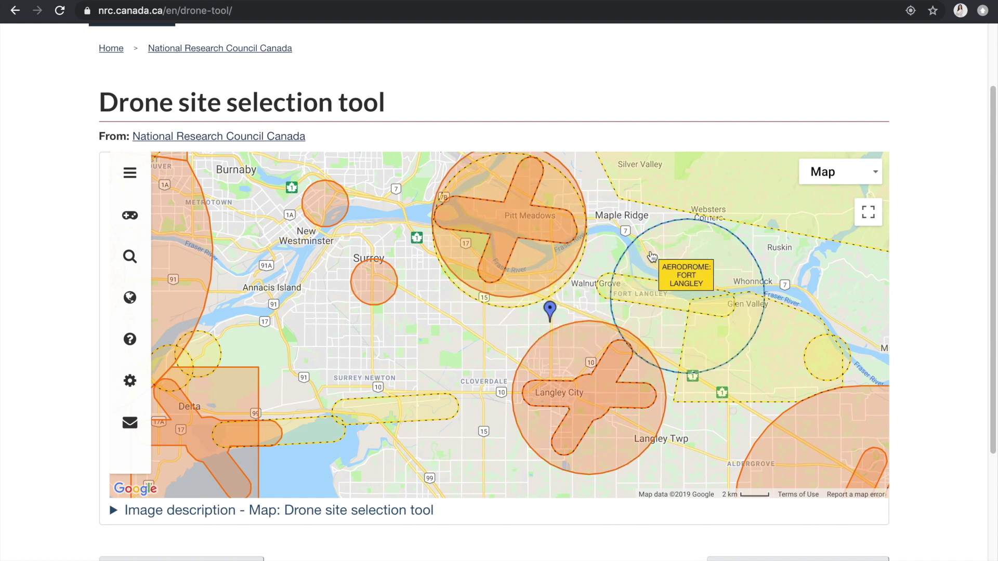
mouse_move(564, 358)
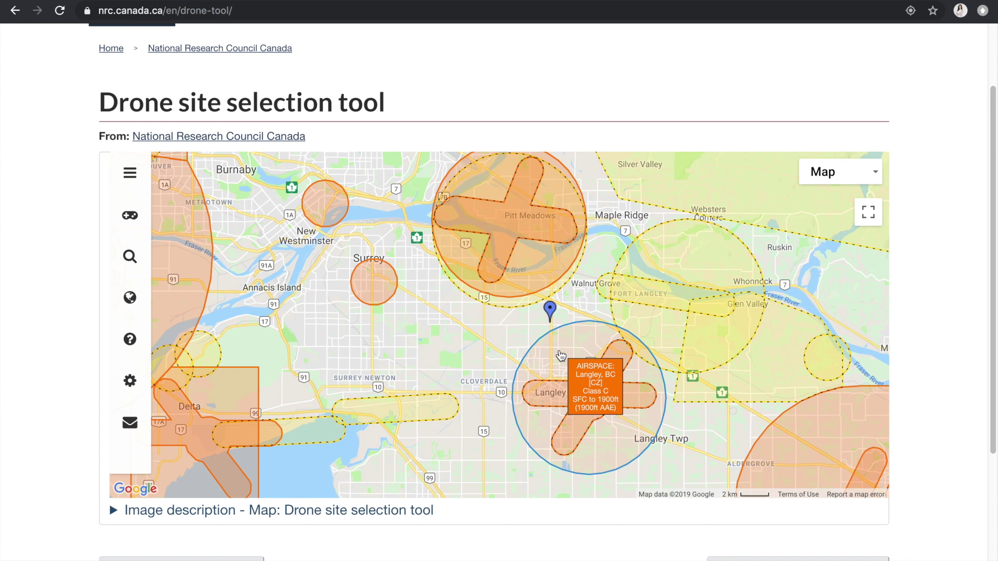
mouse_move(525, 283)
click(550, 320)
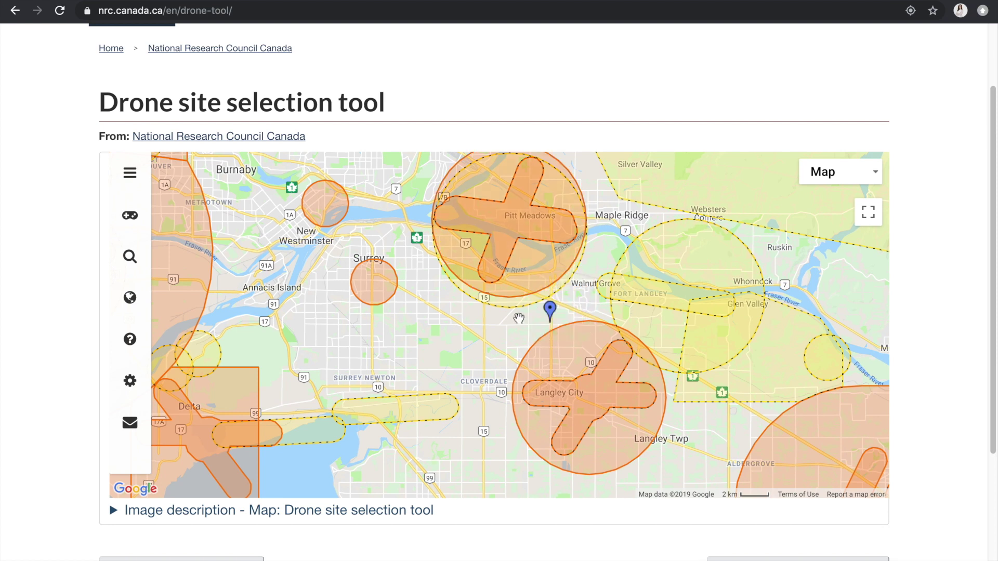
scroll(519, 318, up, 1)
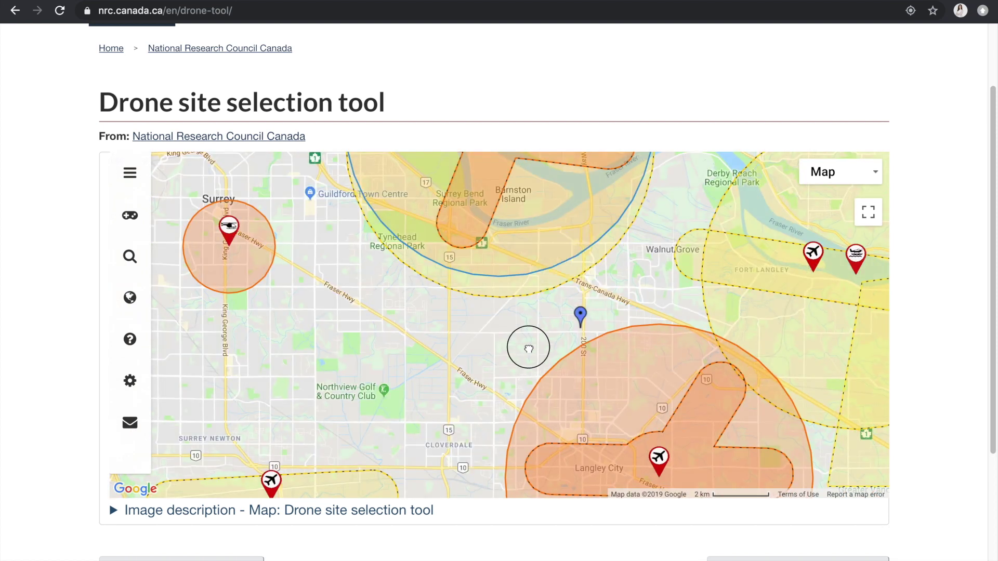
drag(526, 345, 527, 362)
Pan to inspect the Pitt Meadows, Langley City and Fort Langley airspace zones around the pin
mouse_move(492, 235)
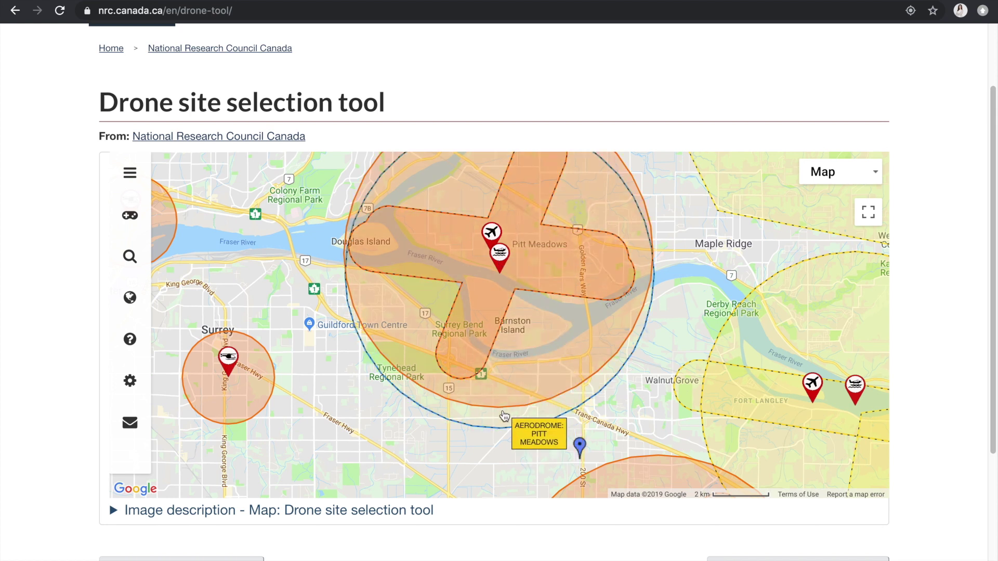
drag(514, 432, 531, 445)
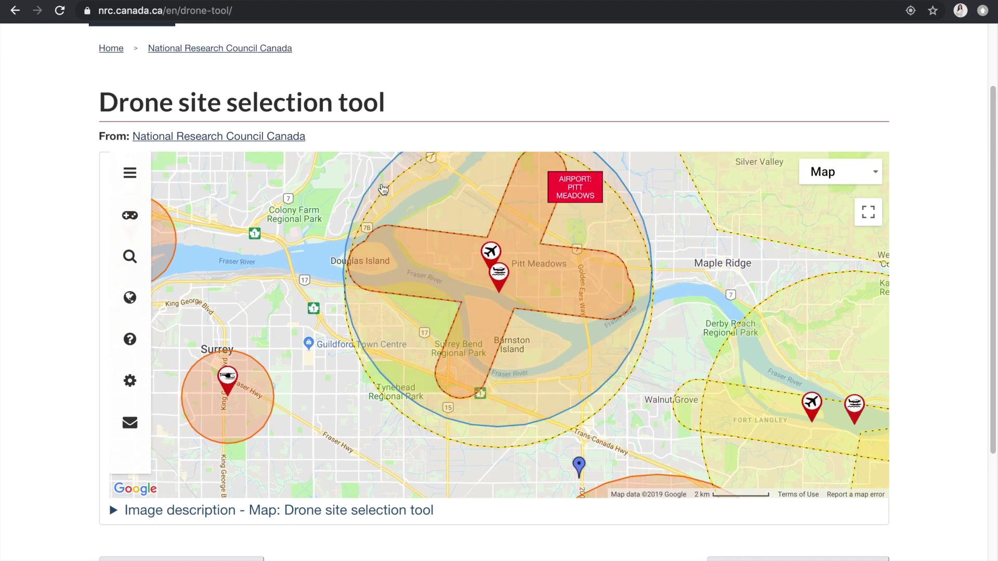
drag(691, 212, 691, 274)
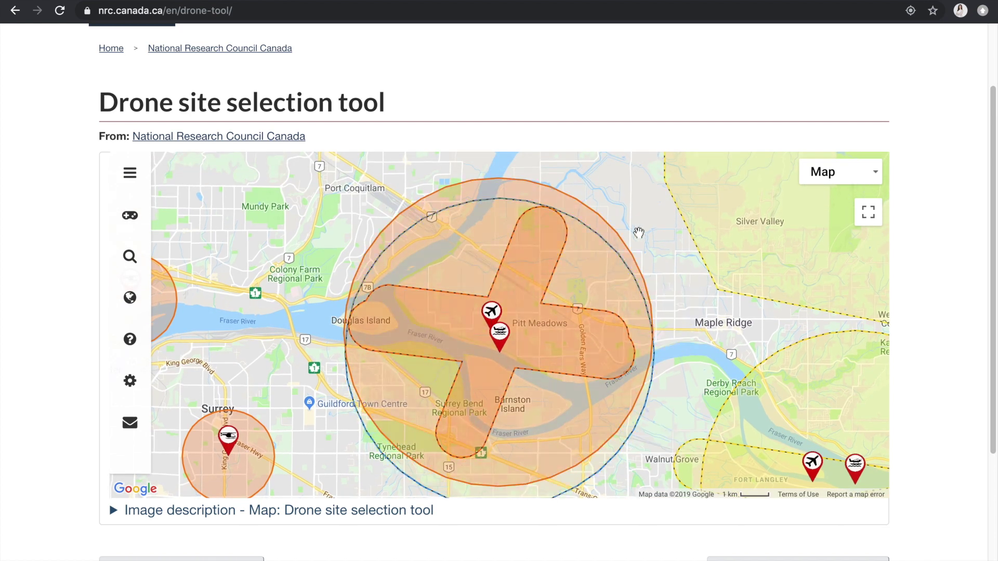
drag(672, 271, 647, 190)
drag(614, 385, 608, 261)
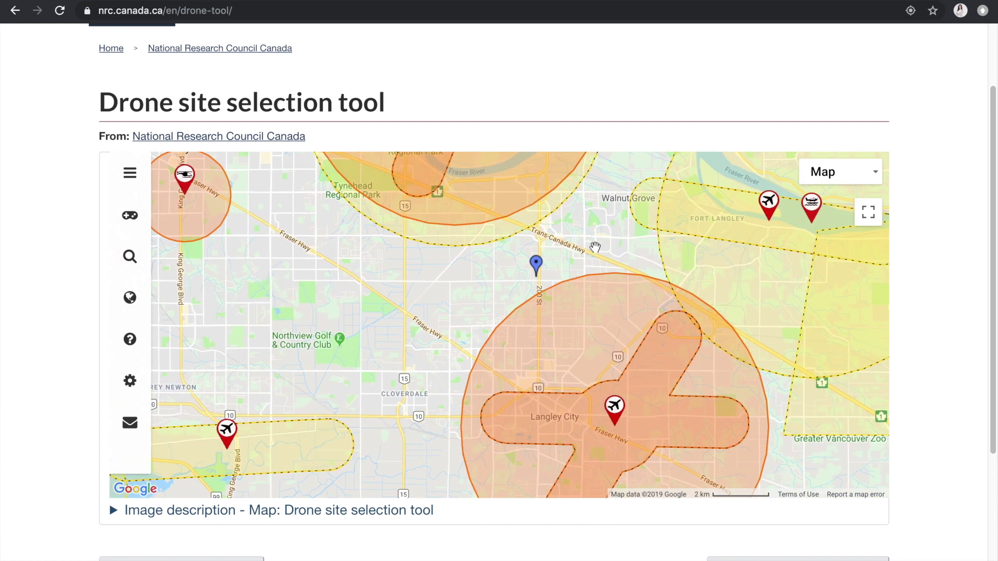
drag(439, 312, 417, 310)
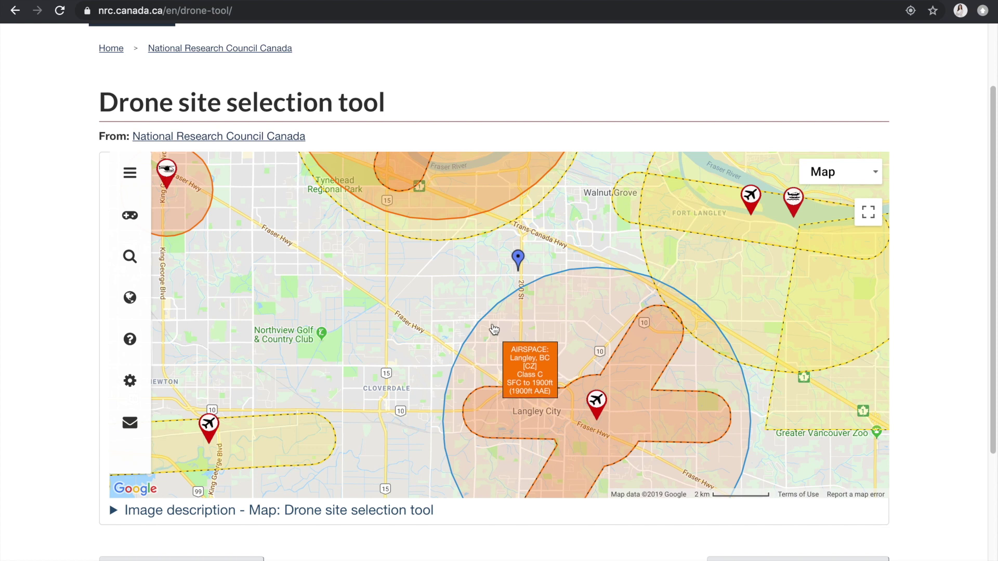
drag(541, 229, 409, 294)
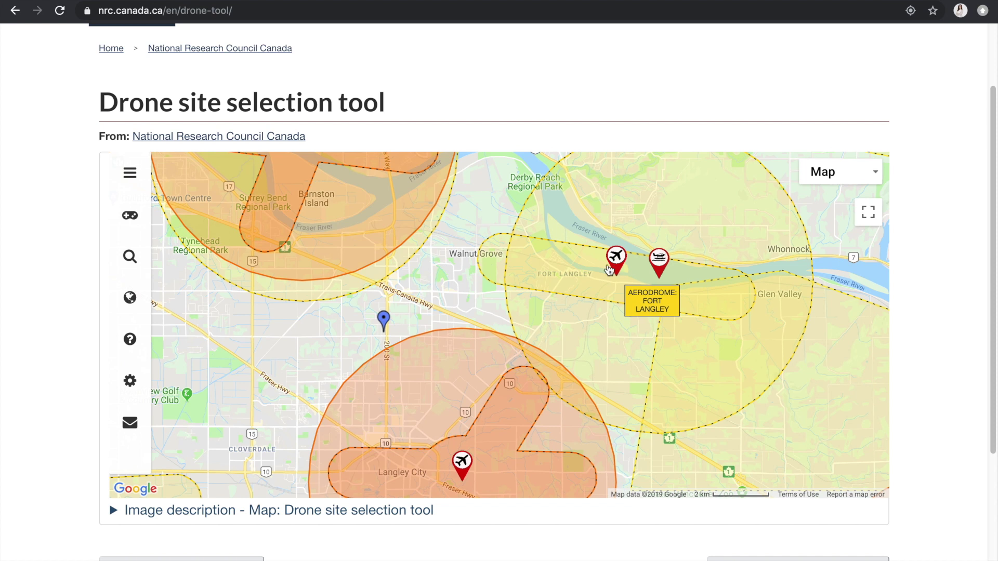
drag(325, 348, 518, 393)
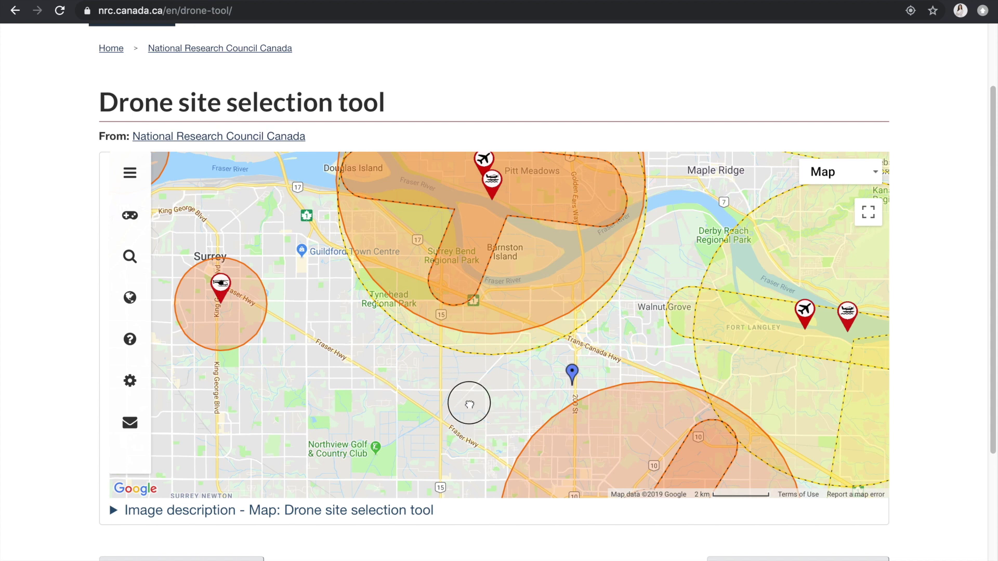
drag(470, 414, 369, 263)
Read the Langley control zone's Airspace Access Procedures and Details, then close its information panel
click(524, 325)
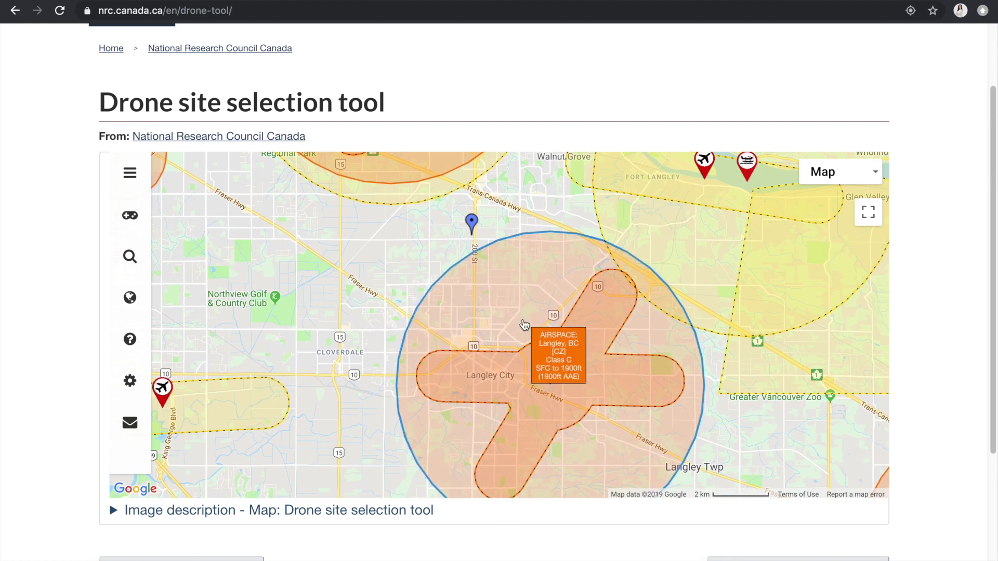
click(517, 388)
scroll(542, 339, down, 3)
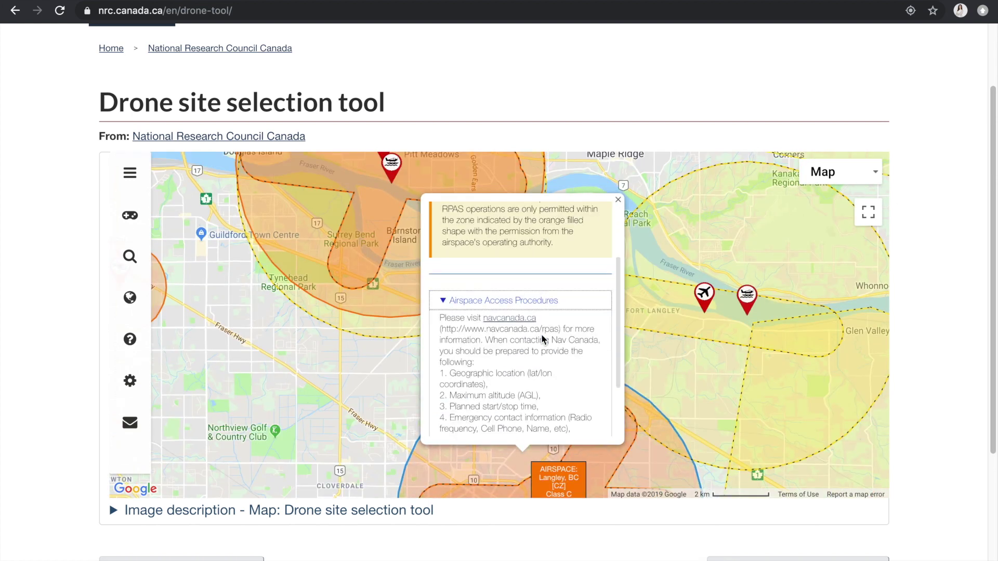
scroll(542, 339, down, 2)
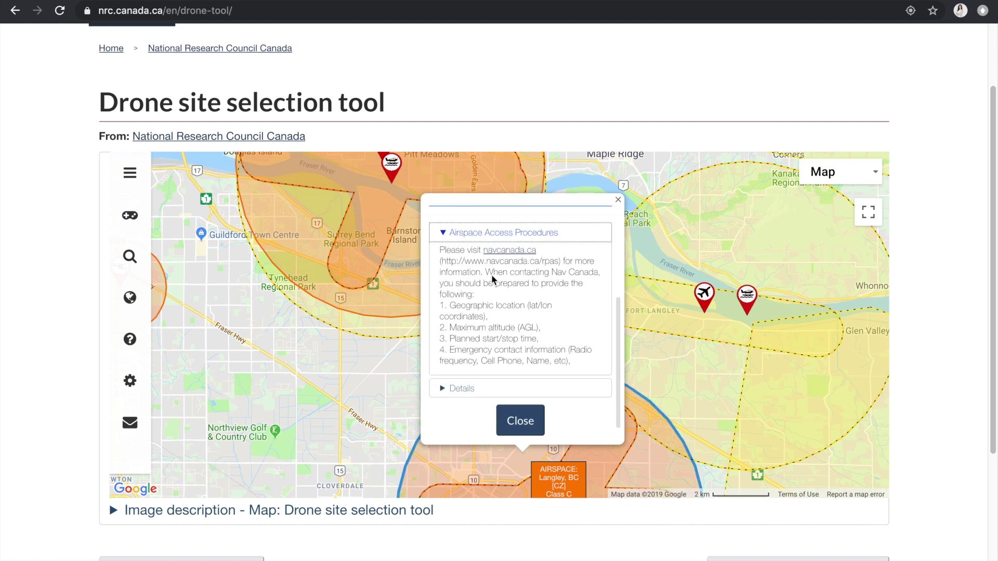
click(463, 389)
scroll(524, 411, down, 4)
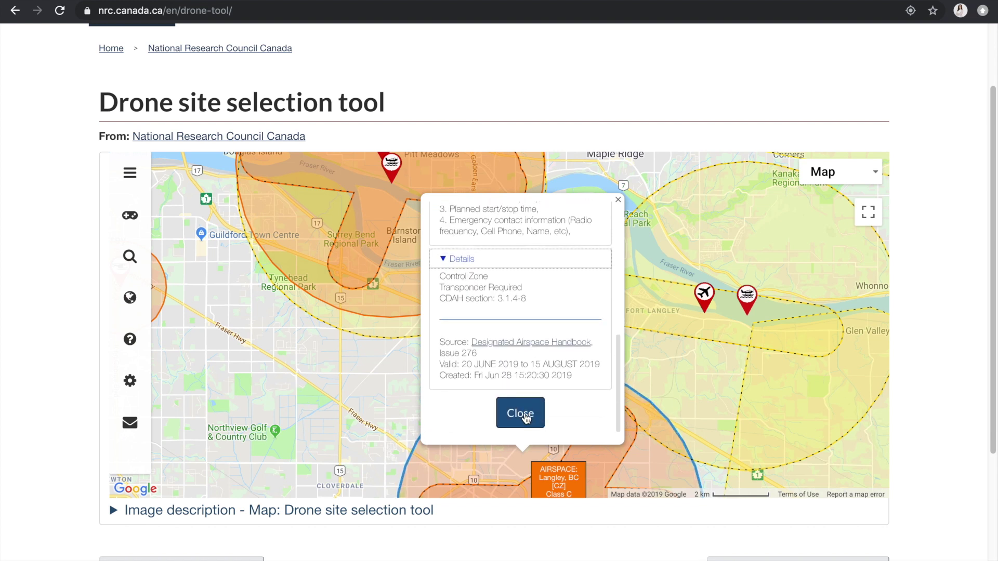
click(527, 419)
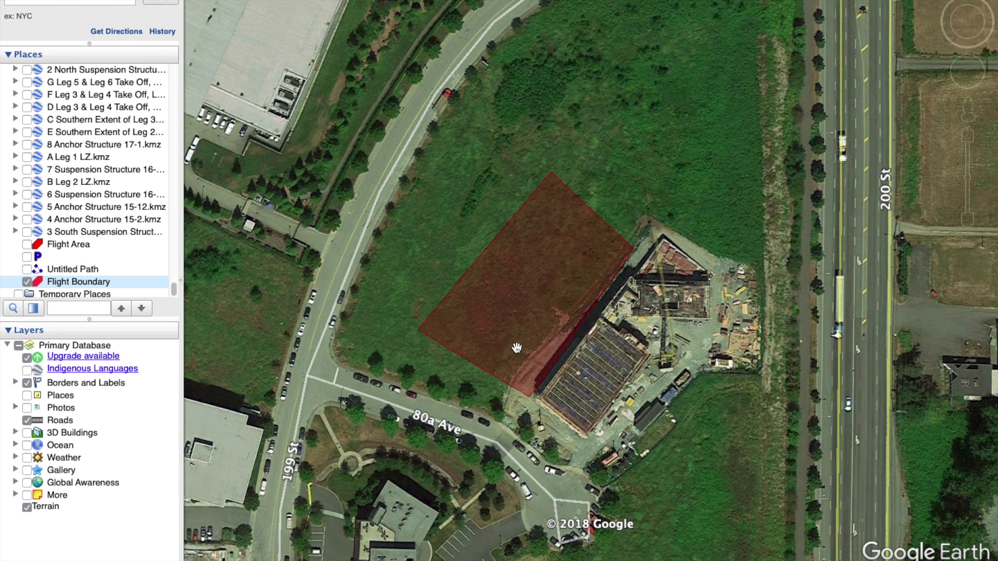
Create a new placemark named 'Takeoff and Landing'
key(super+shift+p)
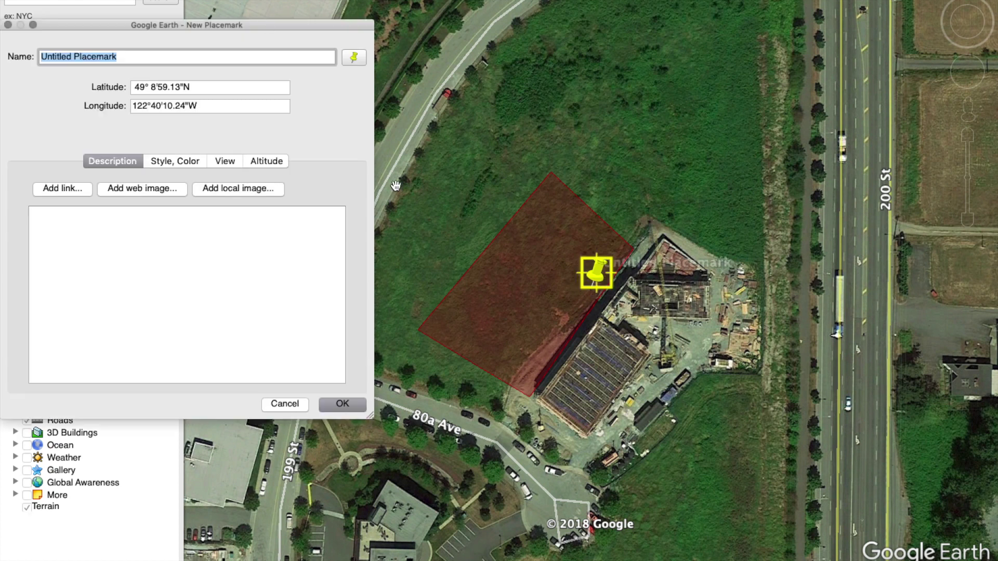
text(Ta)
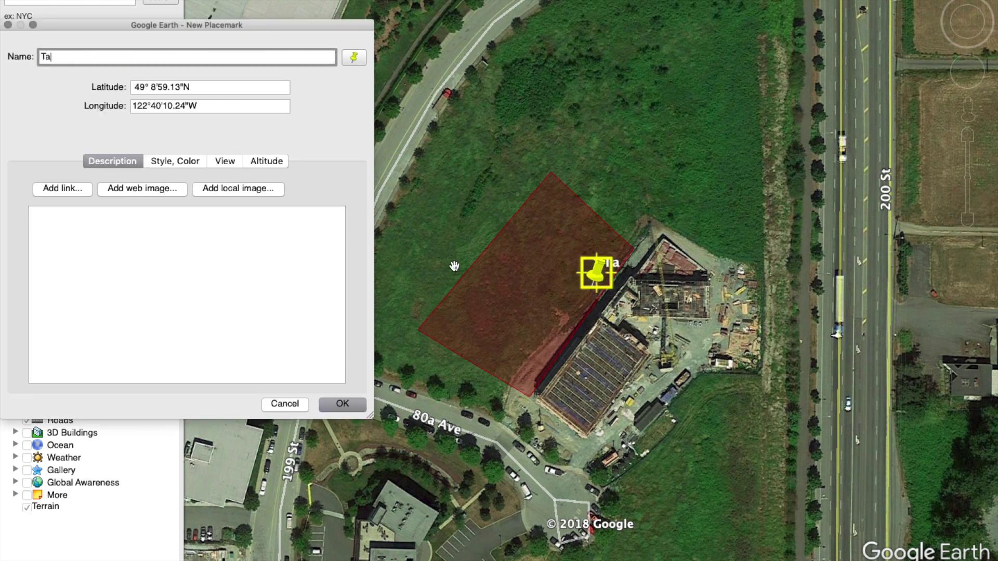
text(keoff and Landing)
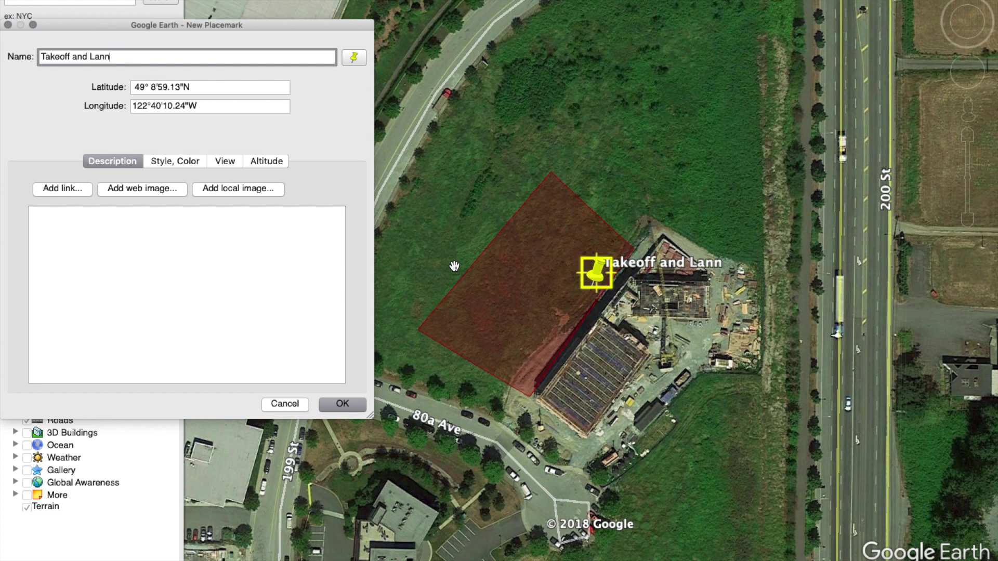
key(BackSpace)
key(BackSpace)
key(BackSpace)
key(BackSpace)
text(ding)
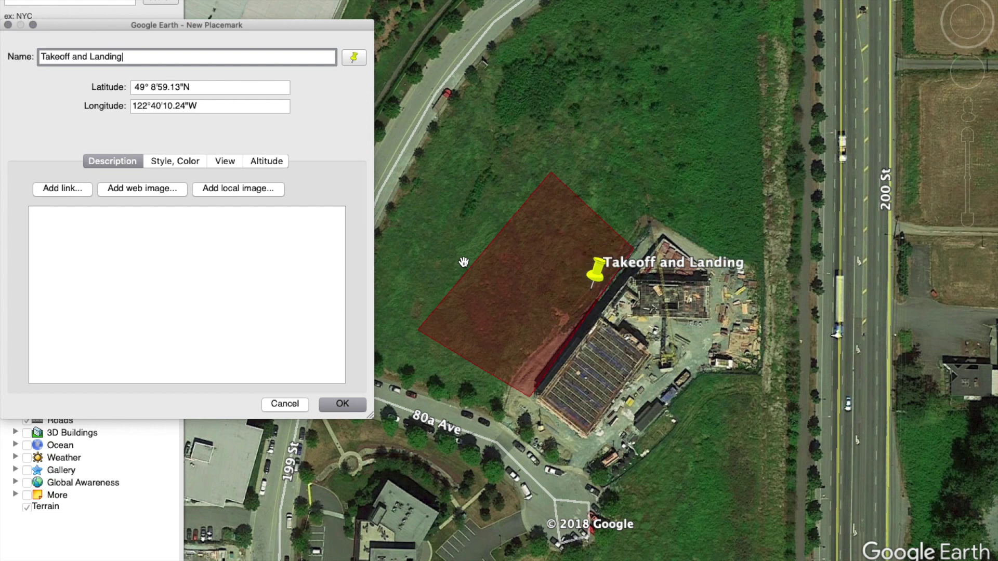
Give the placemark a helicopter icon, move it to the boundary's bottom corner and save it
click(354, 57)
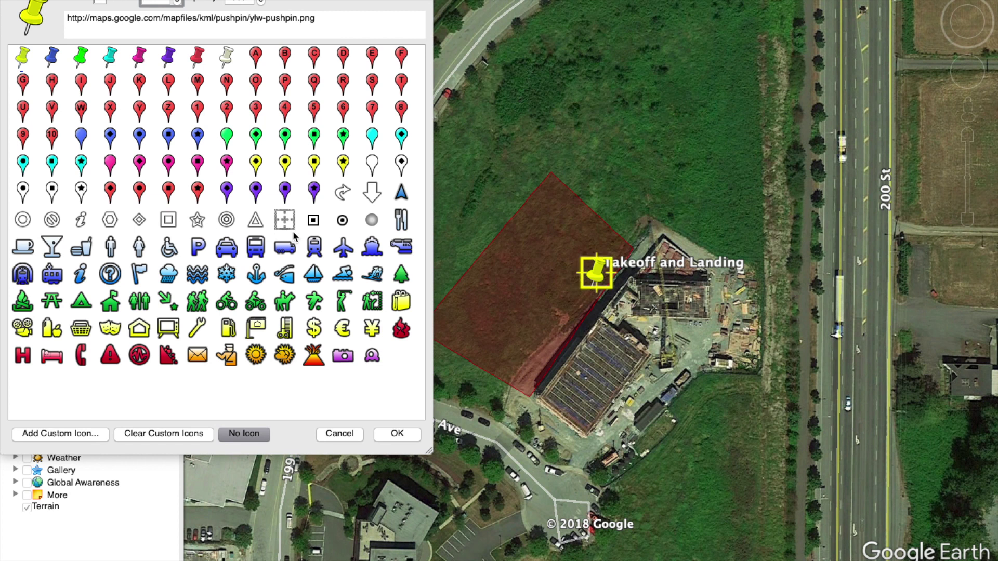
click(341, 249)
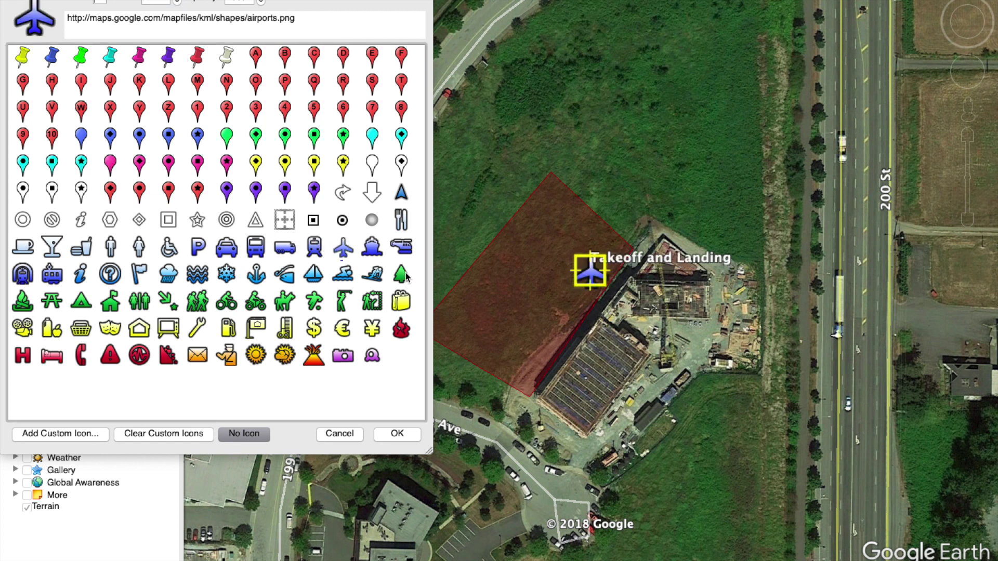
click(401, 248)
click(394, 436)
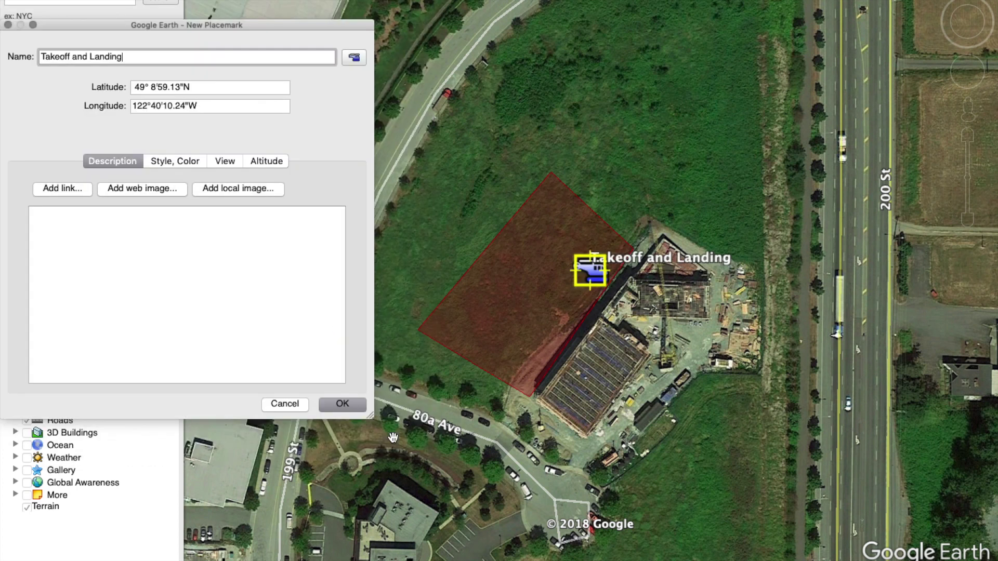
drag(592, 295, 524, 380)
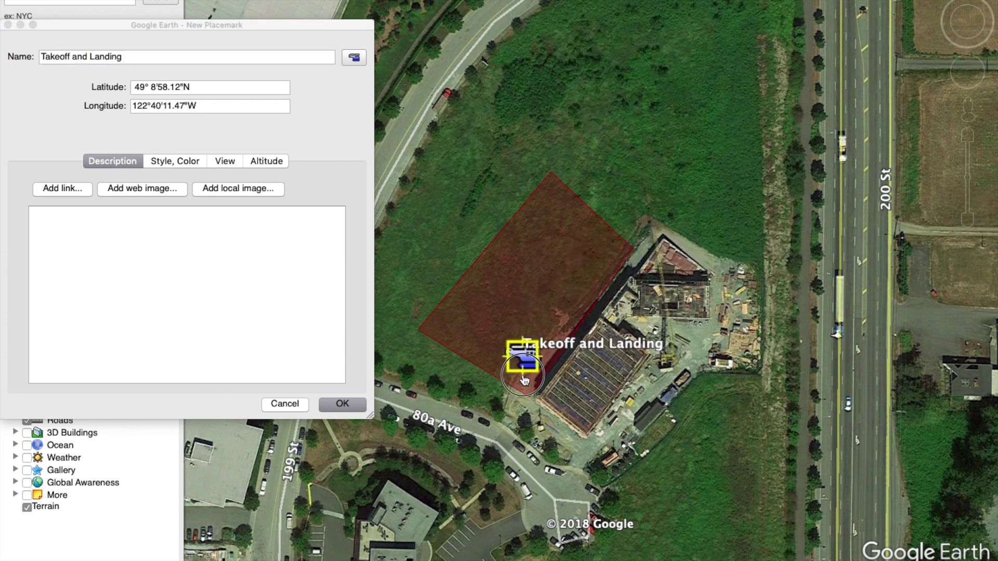
click(343, 404)
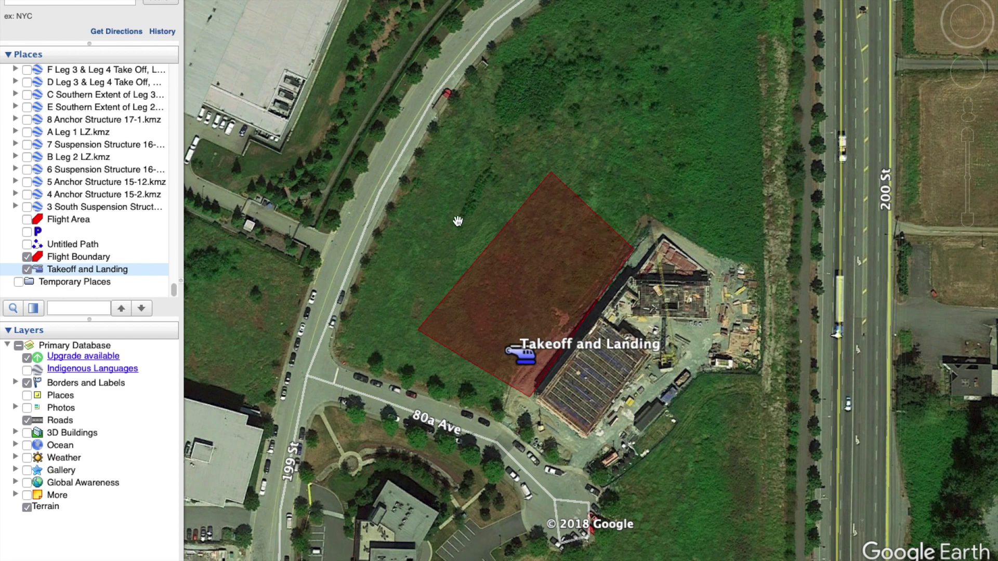
scroll(457, 221, down, 2)
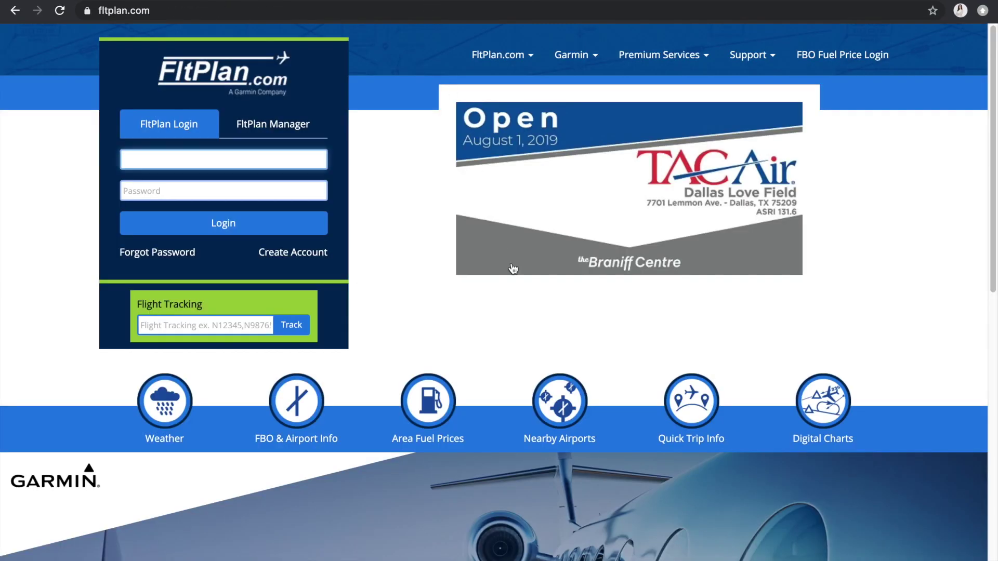
Open Digital Charts and view the Sectionals charts in Map Builder
click(812, 412)
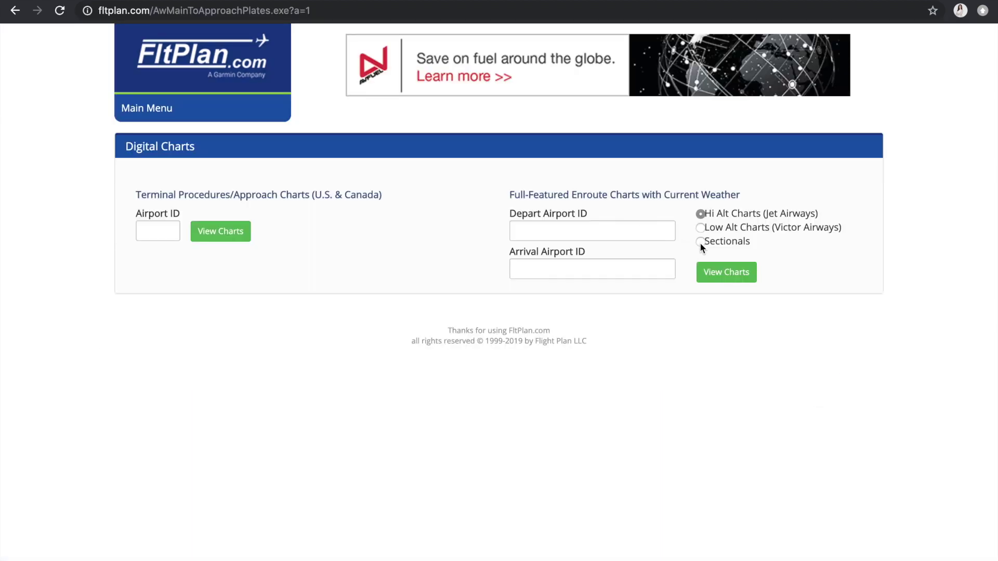
click(700, 242)
click(720, 273)
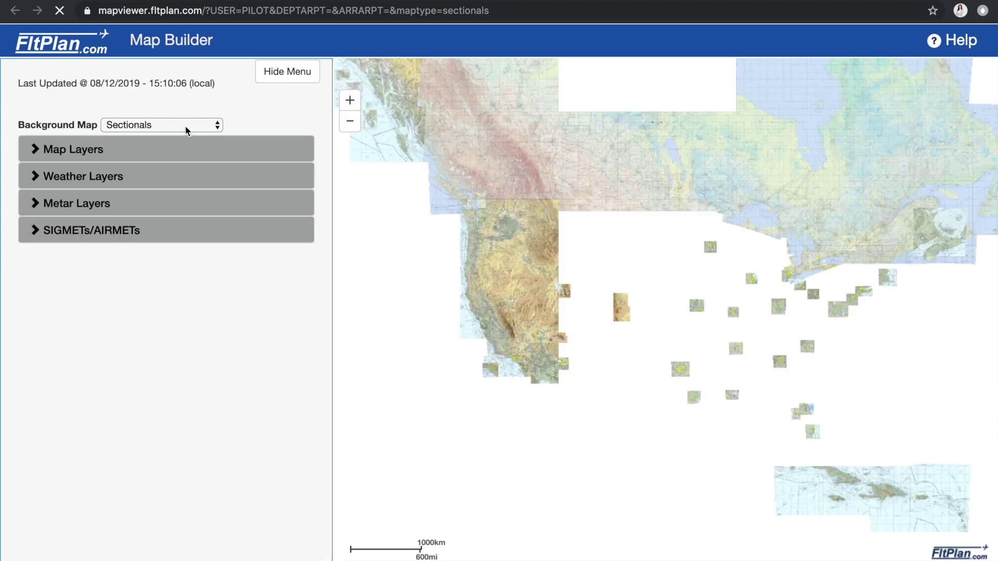
Set the Map Builder background map to Sectionals-Canada
click(130, 149)
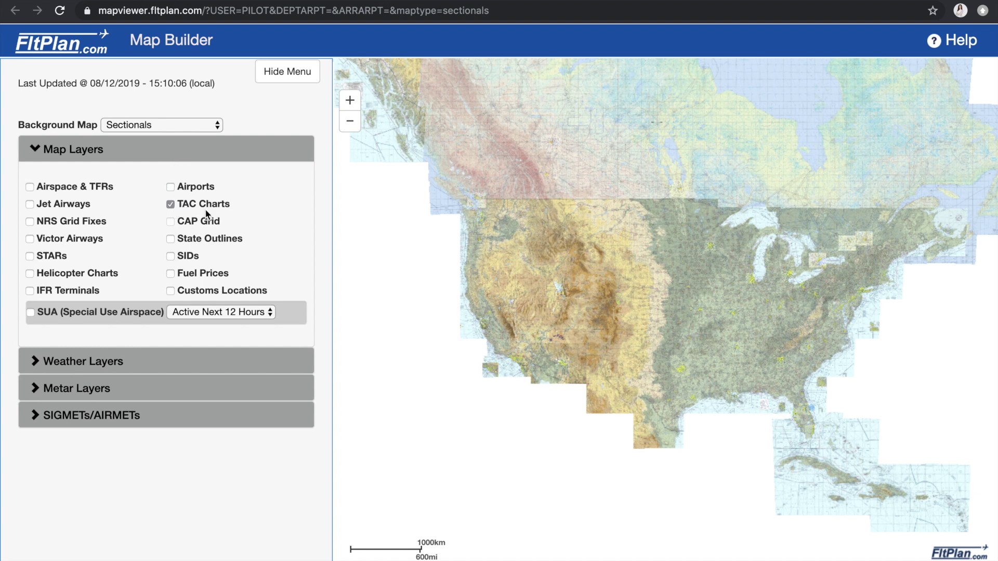
click(194, 123)
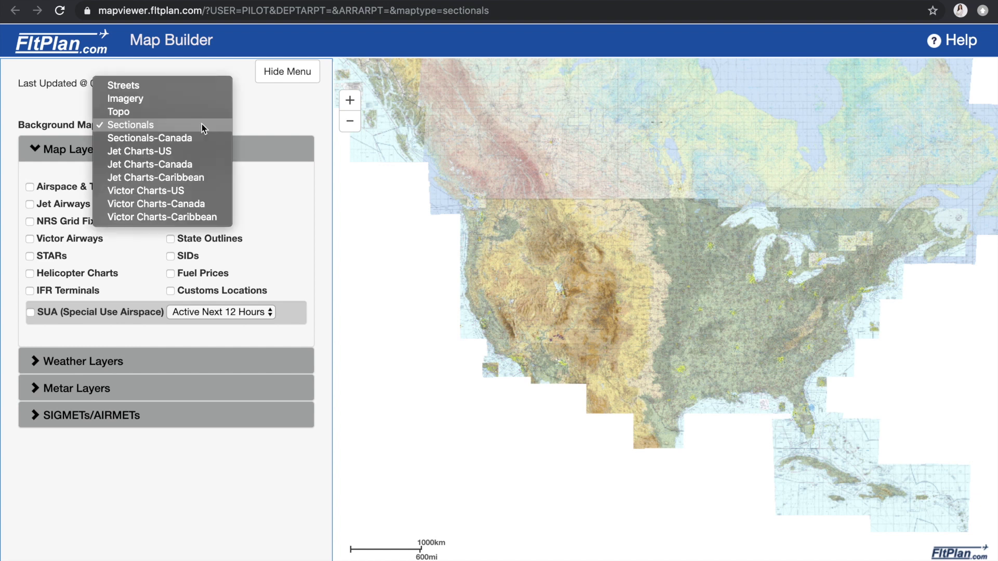
click(176, 139)
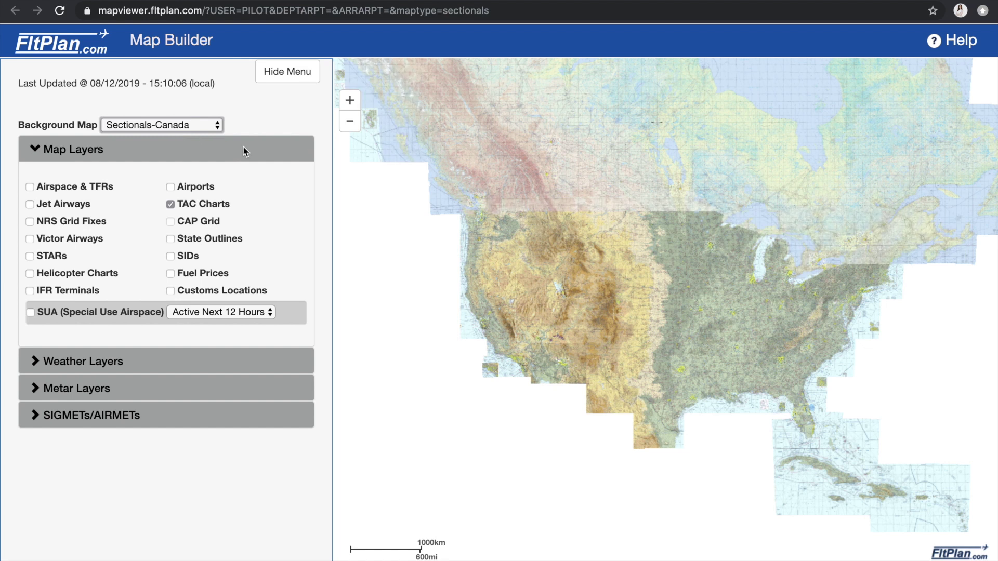
Zoom the sectional chart into Walnut Grove and Langley, then hide the side menu for a full-width view
scroll(473, 202, up, 3)
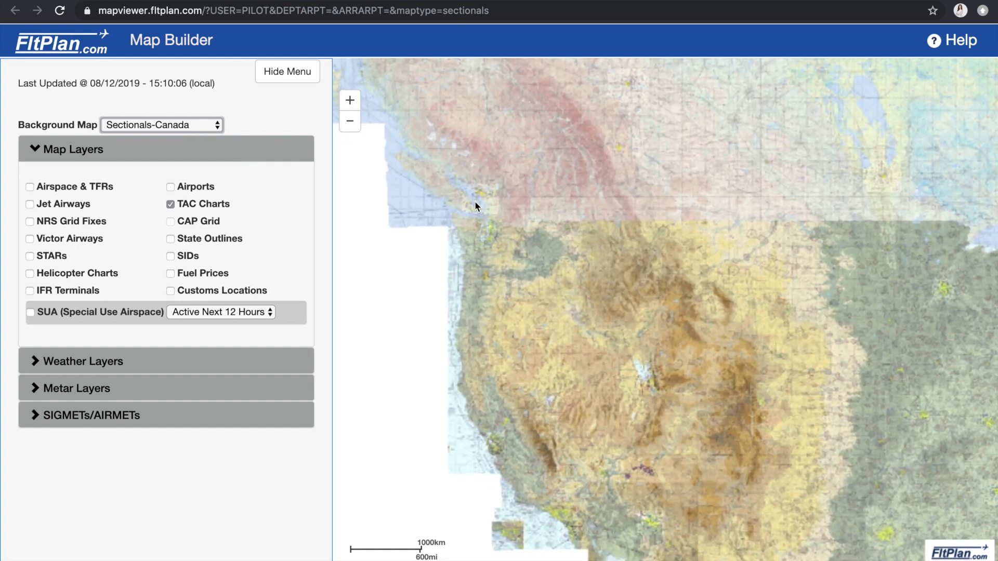
scroll(619, 256, up, 2)
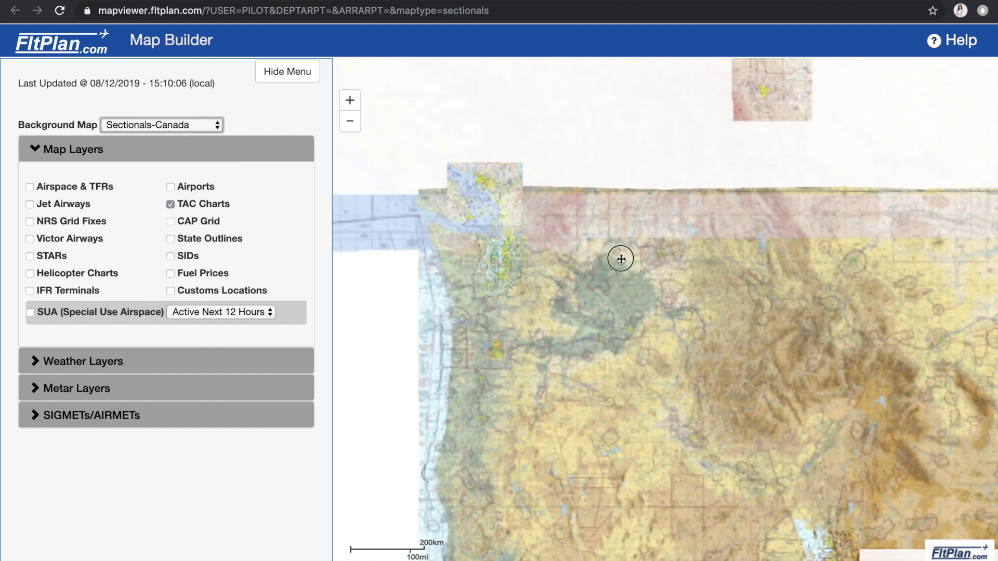
drag(619, 256, 637, 281)
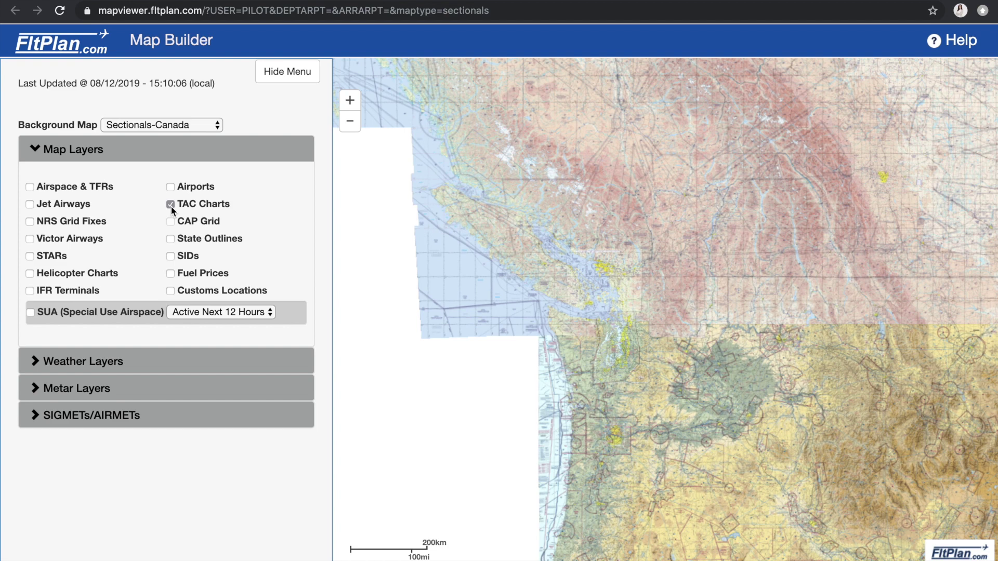
scroll(678, 276, up, 5)
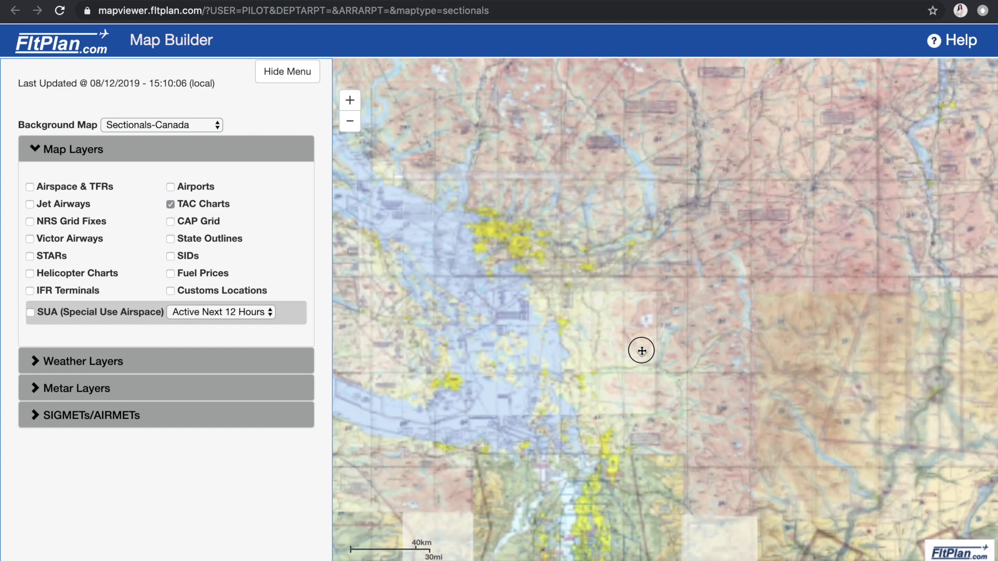
drag(642, 351, 749, 359)
scroll(754, 357, up, 4)
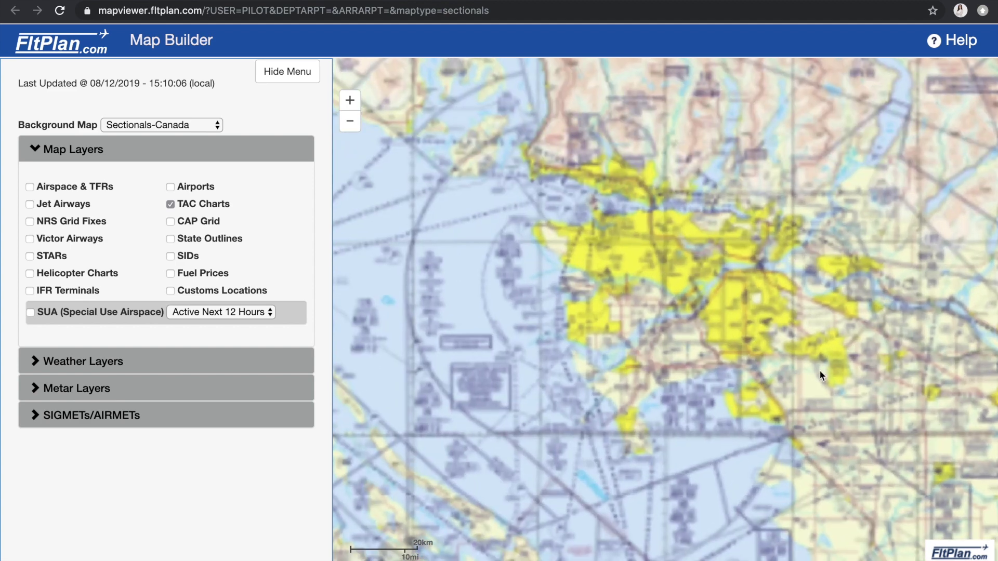
double_click(837, 322)
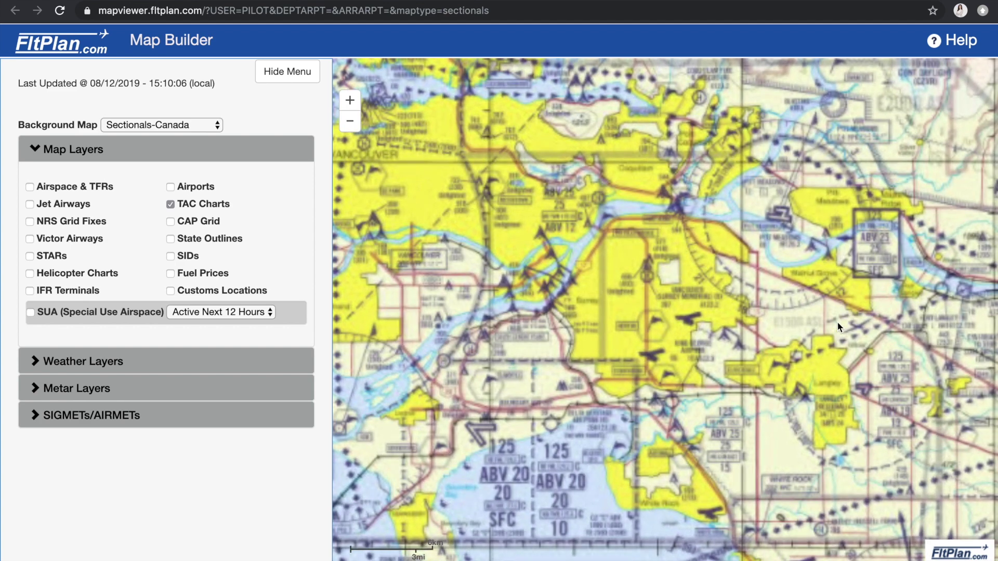
double_click(837, 321)
drag(869, 313, 662, 334)
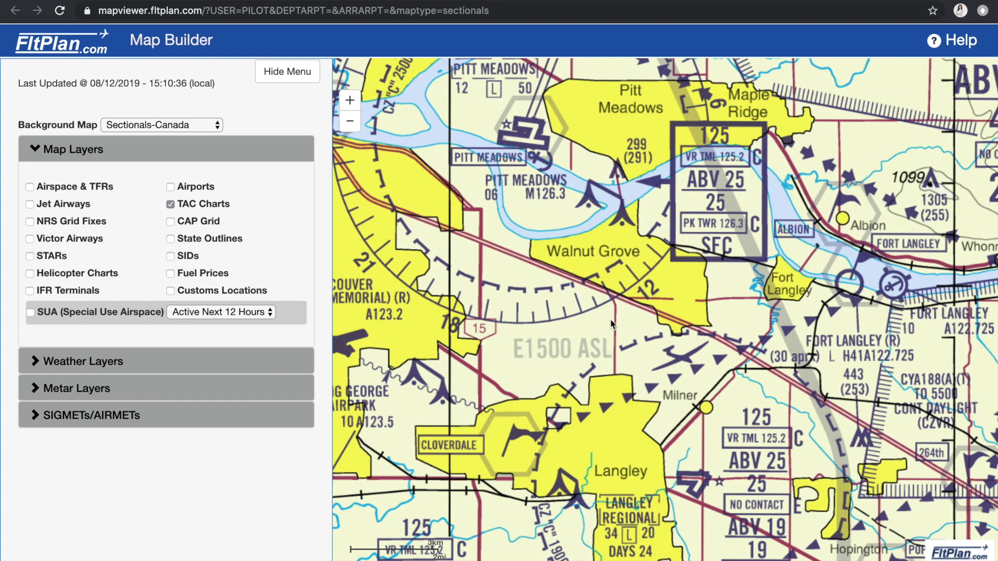
click(287, 71)
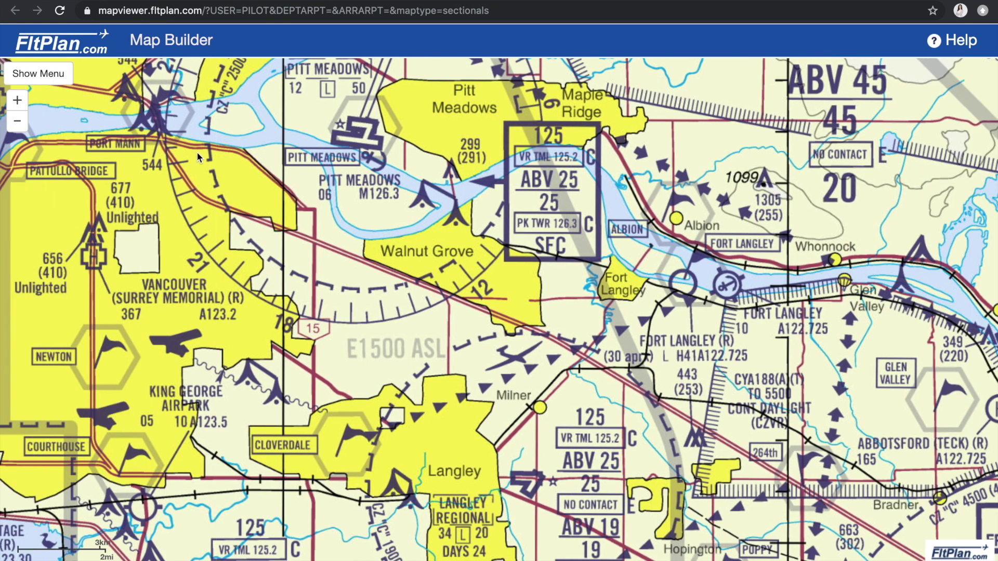
Zoom out a level, zoom in near Fort Langley, then return to the 901.27 Site Survey tab
click(17, 121)
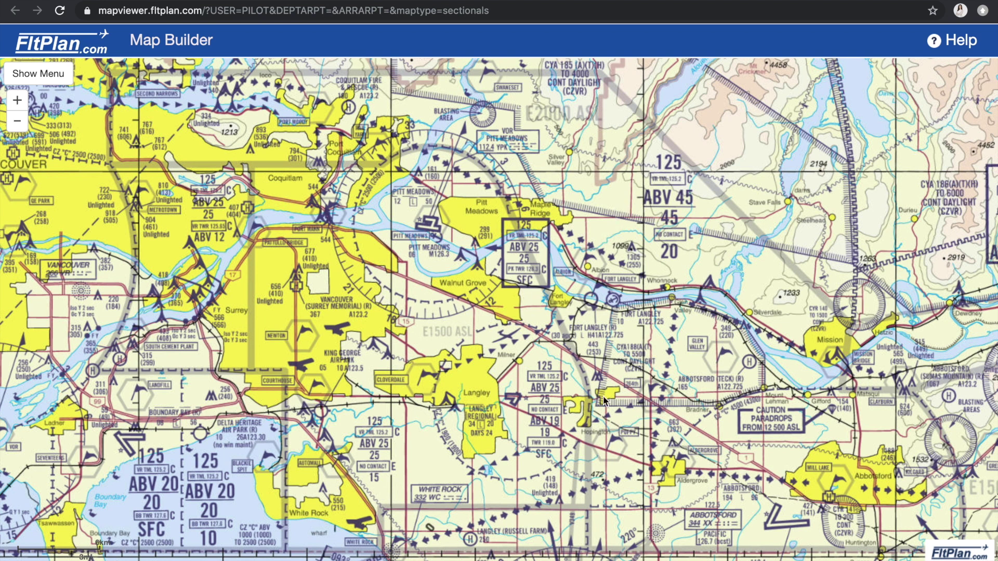
scroll(552, 316, up, 1)
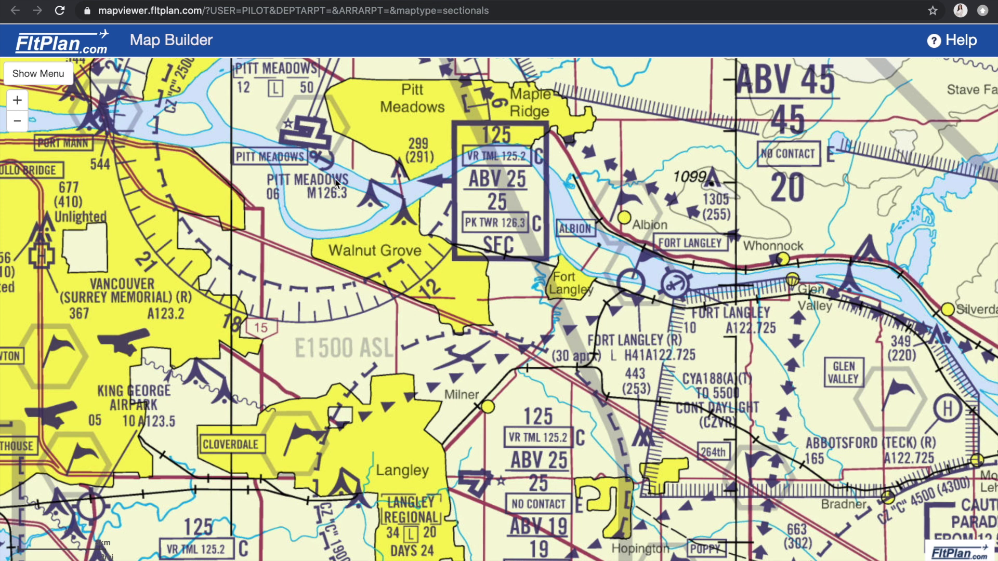
key(ctrl+Tab)
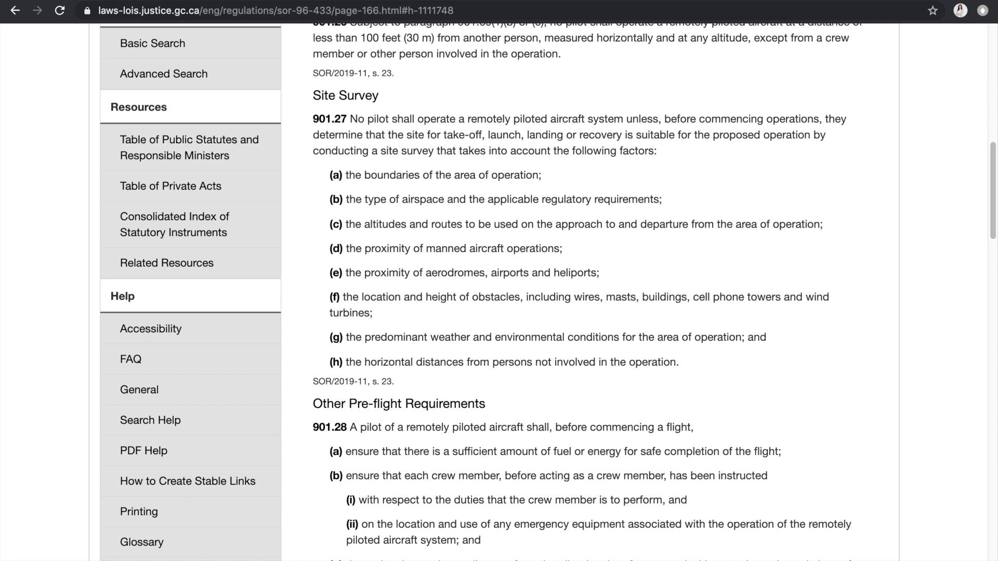
In the drone site selection tool, turn on the distance measurement tool from the map settings
click(270, 1)
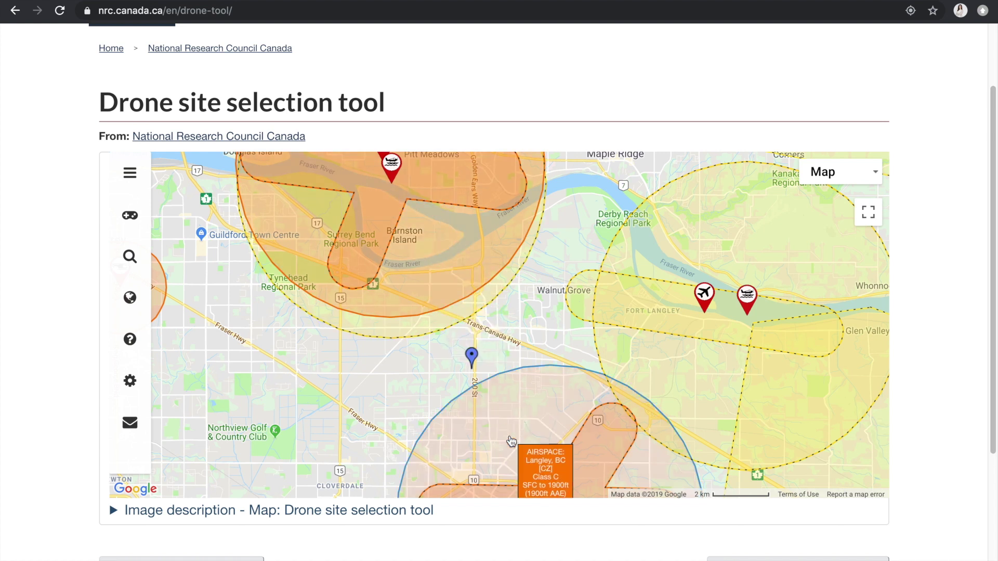
drag(379, 323, 356, 234)
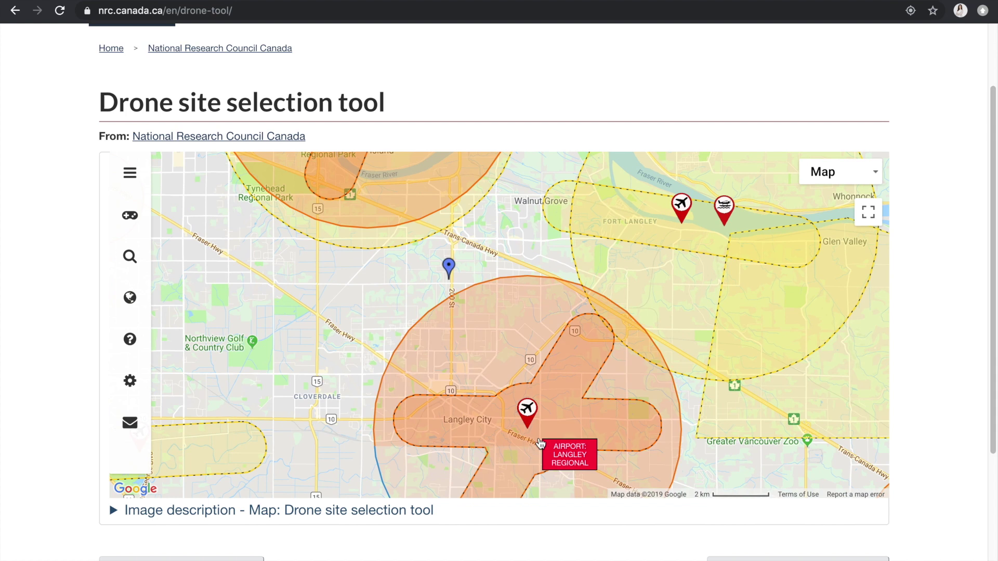
drag(380, 331, 407, 403)
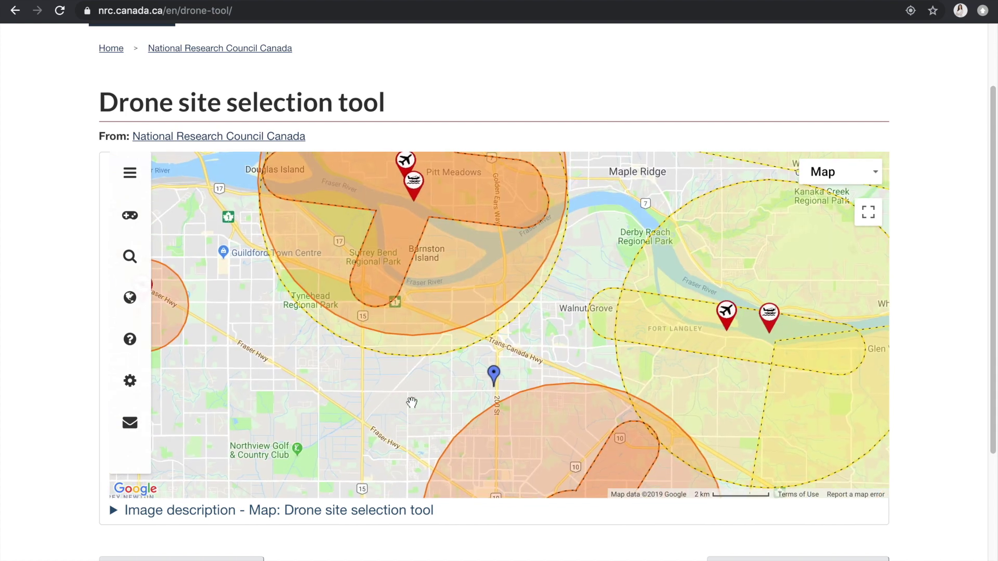
click(129, 295)
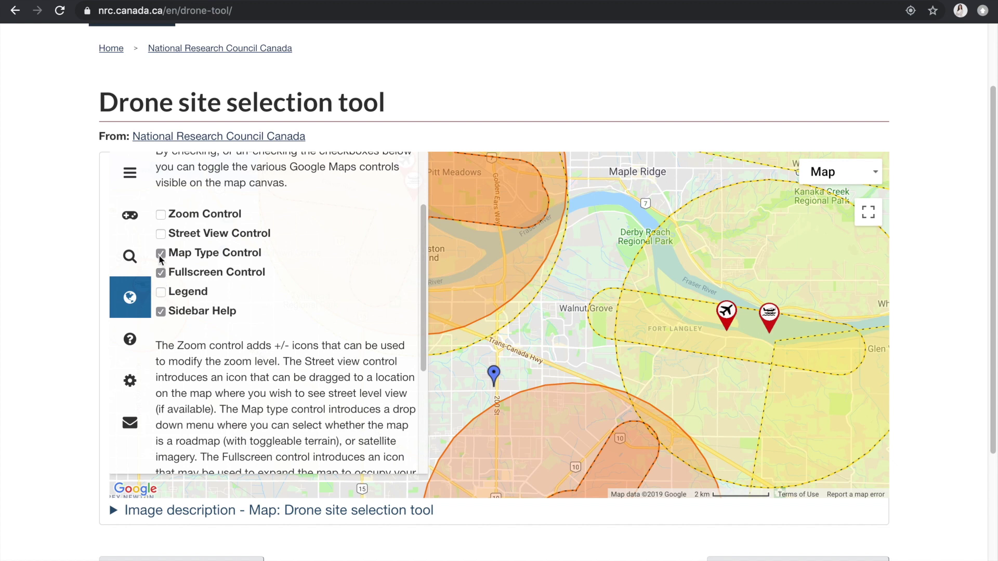
scroll(169, 258, up, 2)
click(129, 256)
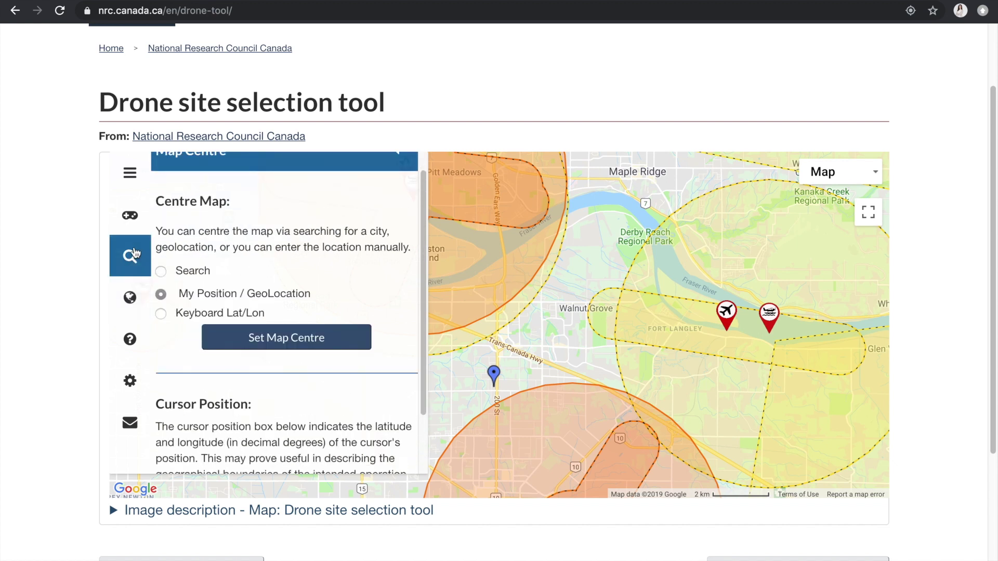
click(130, 215)
scroll(214, 318, down, 5)
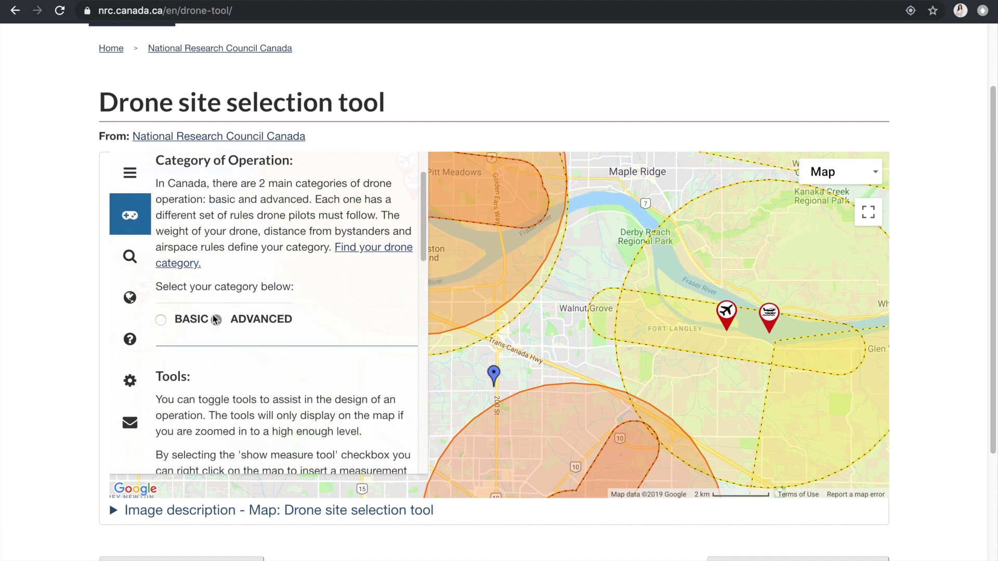
click(161, 370)
click(431, 249)
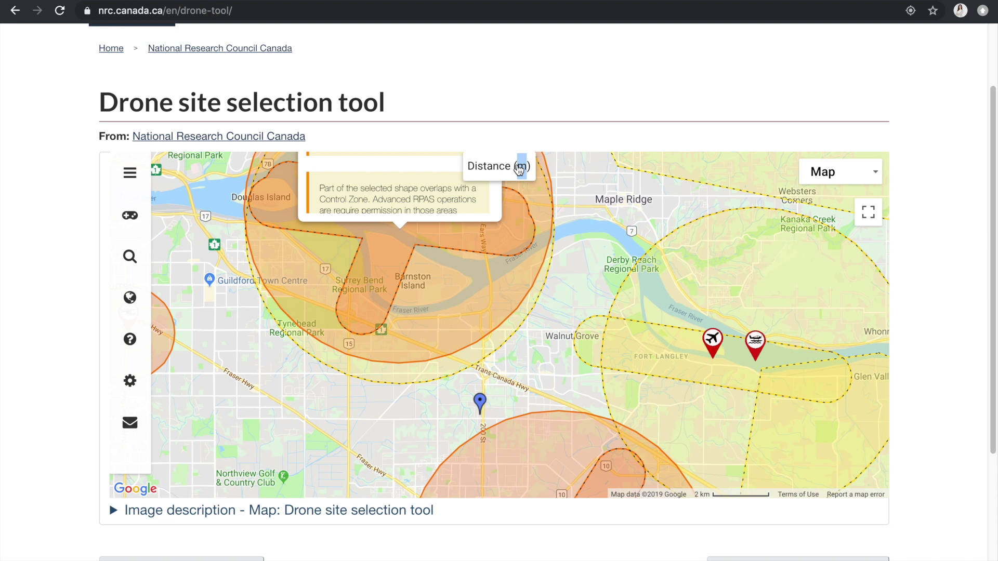
Place two measurement points and drag them to the takeoff marker and zone centre, reading 7733.5 m
click(449, 410)
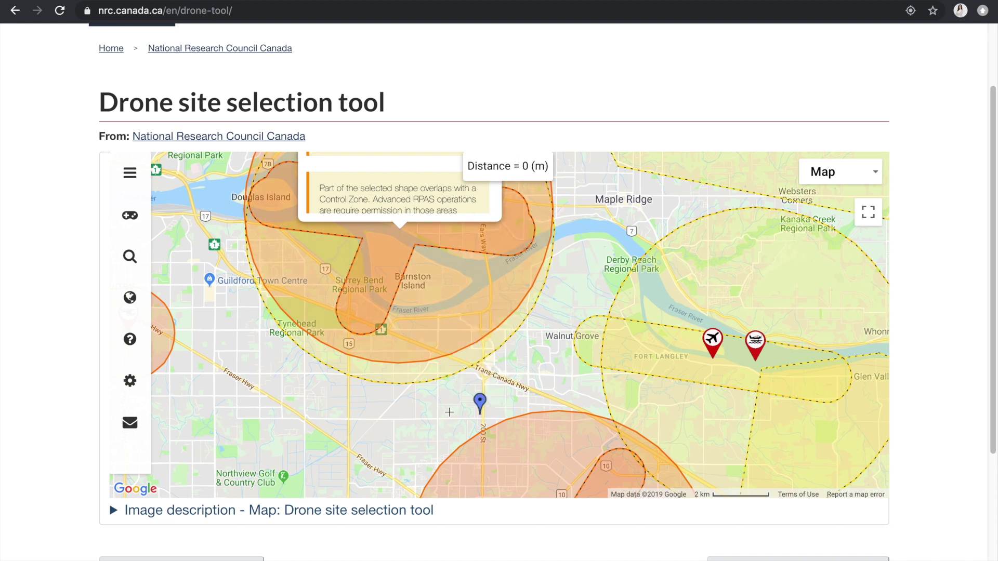
click(525, 372)
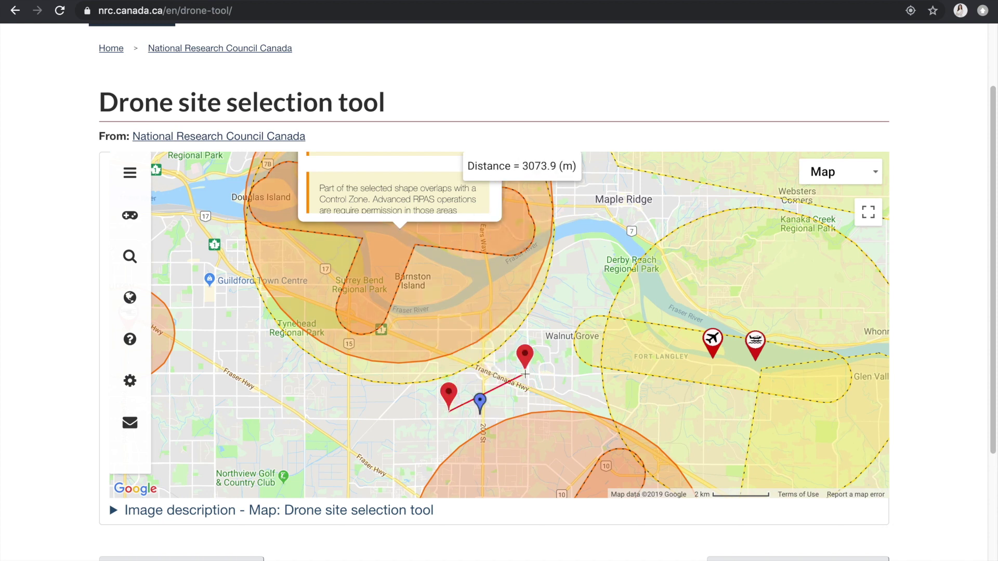
mouse_move(452, 398)
mouse_down()
mouse_move(485, 401)
mouse_move(476, 401)
mouse_up()
mouse_move(525, 361)
mouse_down()
mouse_move(425, 268)
mouse_move(394, 187)
mouse_move(400, 275)
mouse_up()
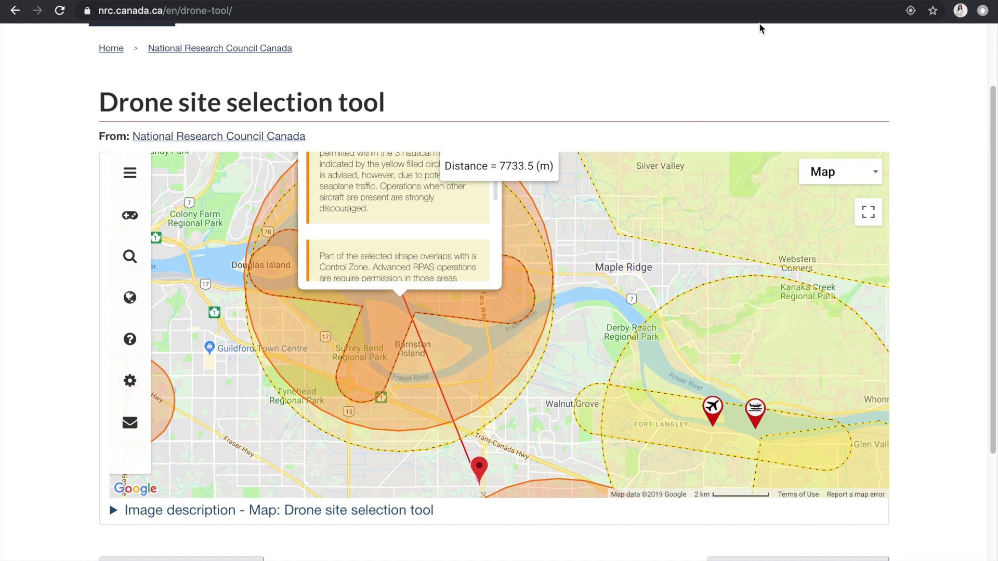
Search Google for '7733m in nautical miles' in a new tab
key(super+t)
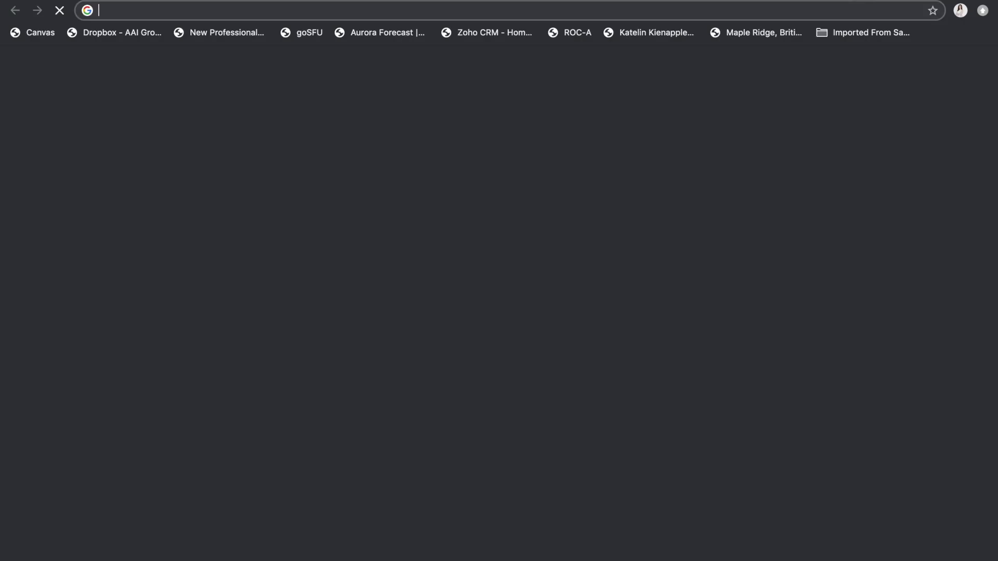
text(7733m )
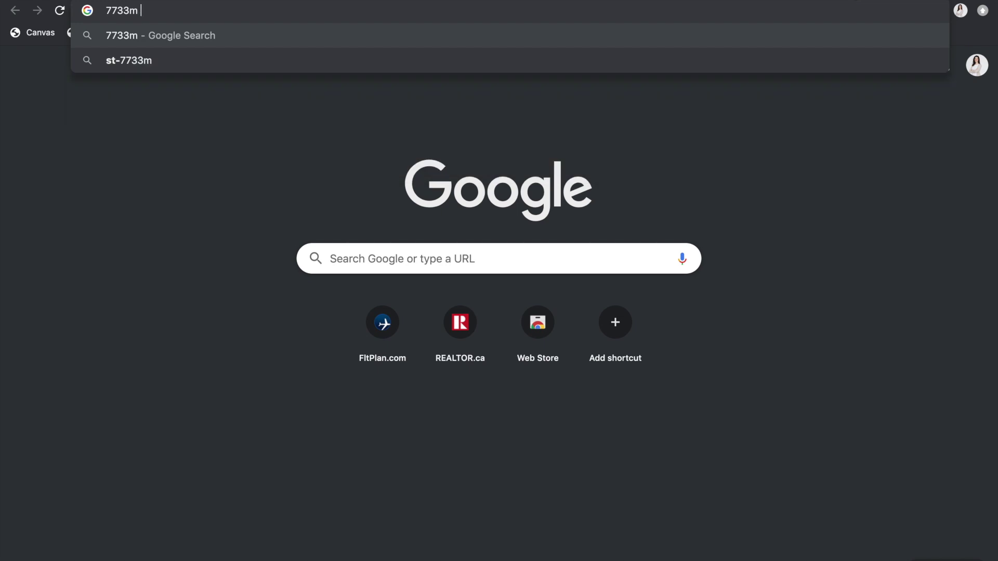
text(in nautical miles)
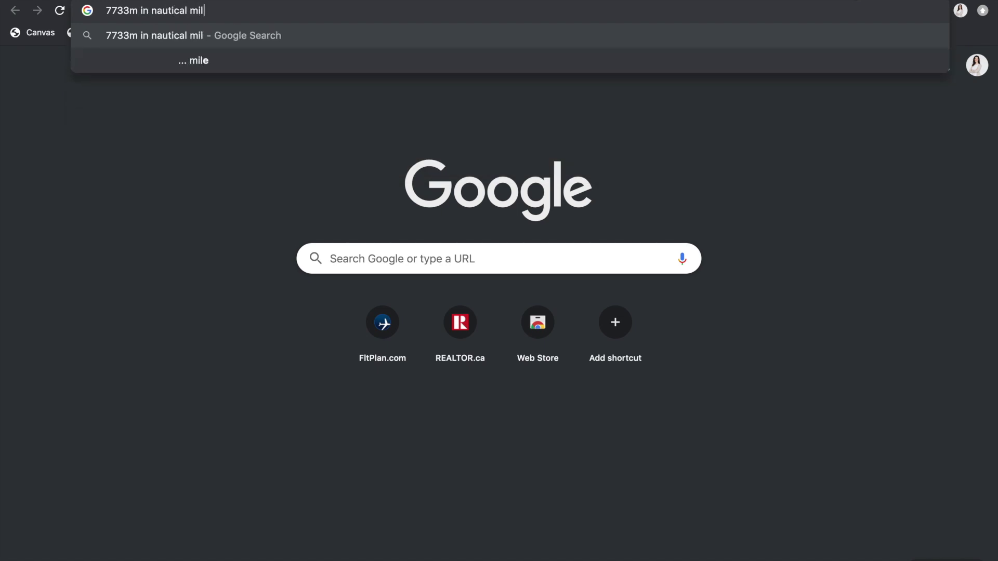
key(Return)
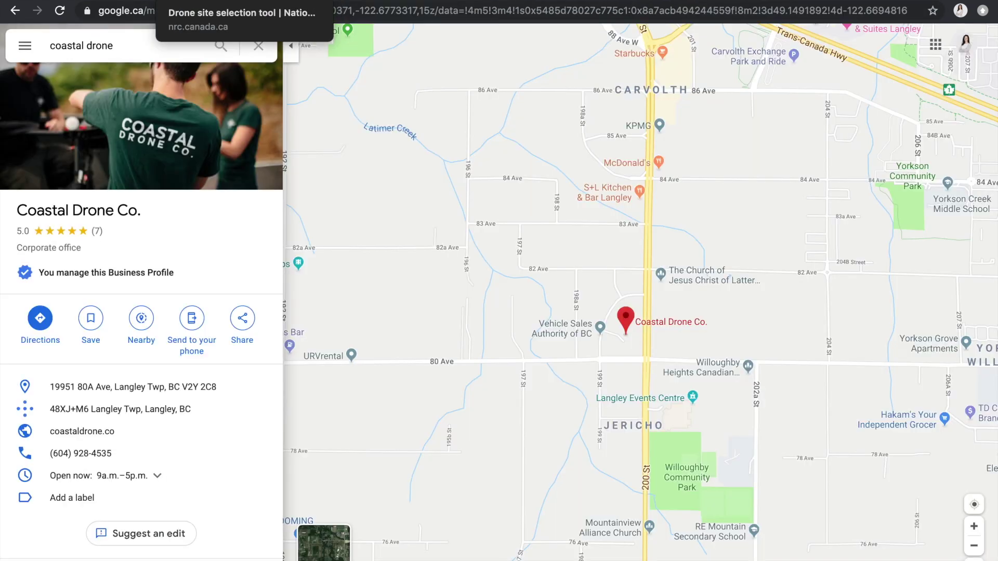
Measure a path from west of the site, south, then east past Coastal Drone Co. in Google Maps
right_click(470, 275)
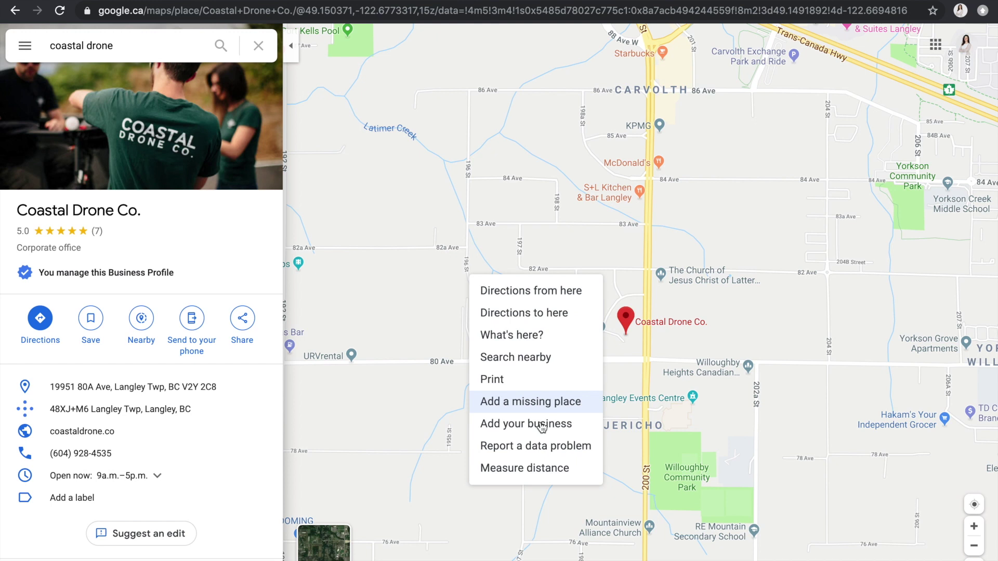
click(552, 469)
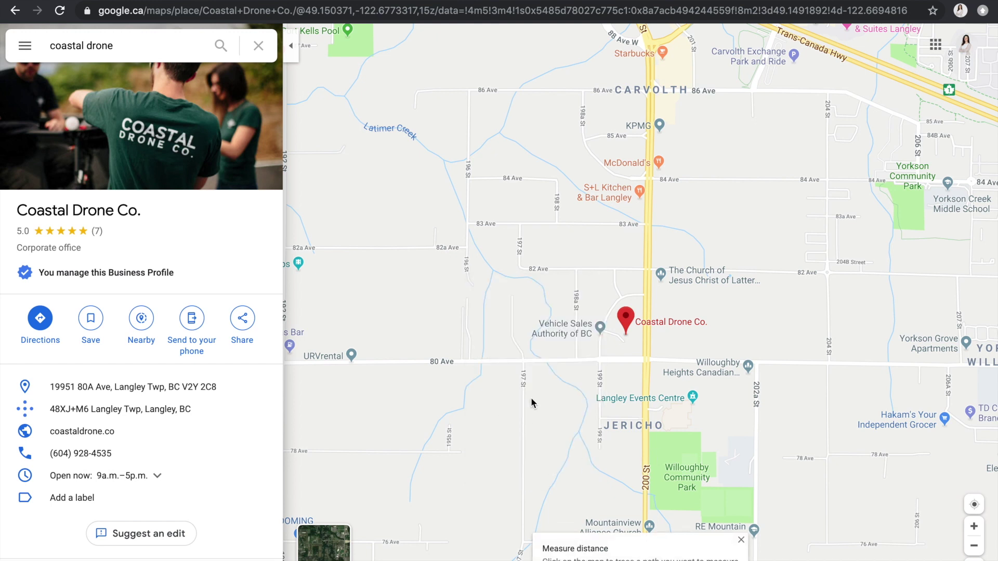
click(499, 410)
click(733, 294)
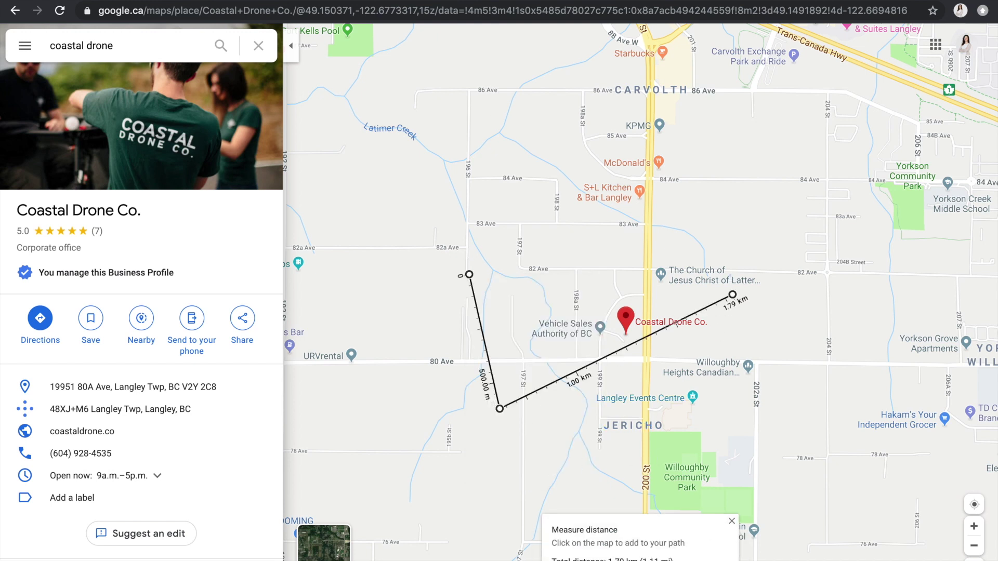
click(244, 1)
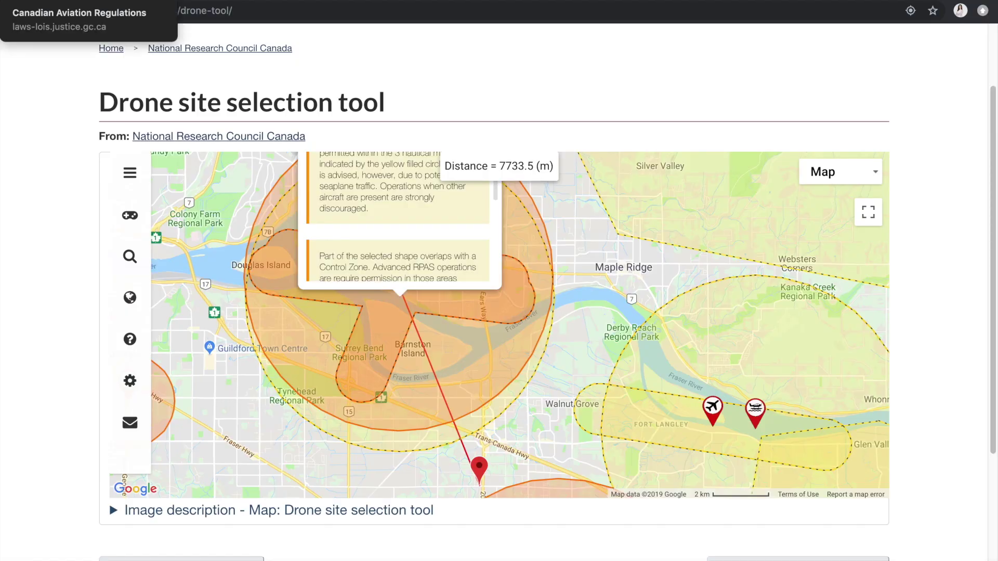
drag(564, 369, 546, 276)
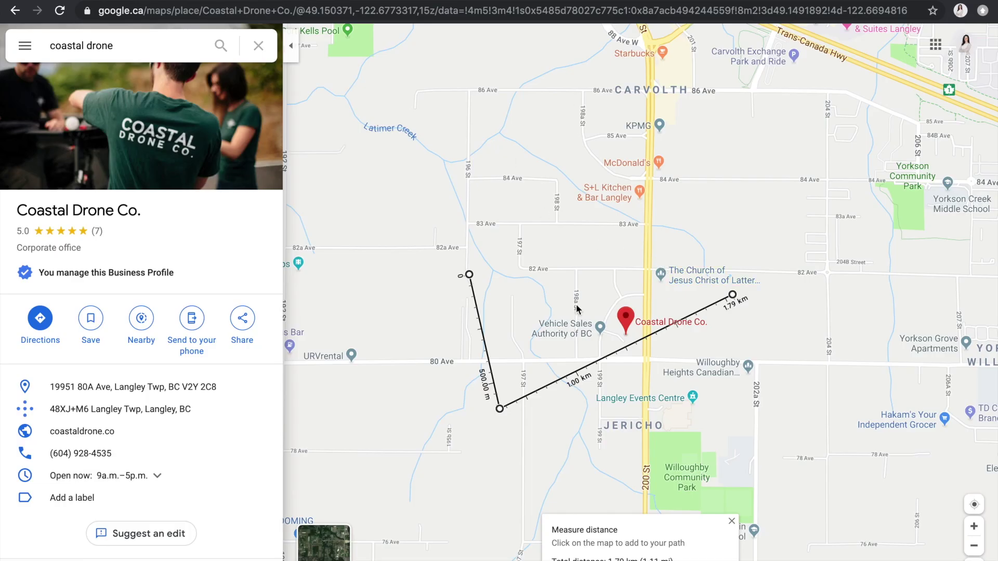
Clear the measurement and show the empty field north of 80a Ave in close-up satellite imagery
click(731, 522)
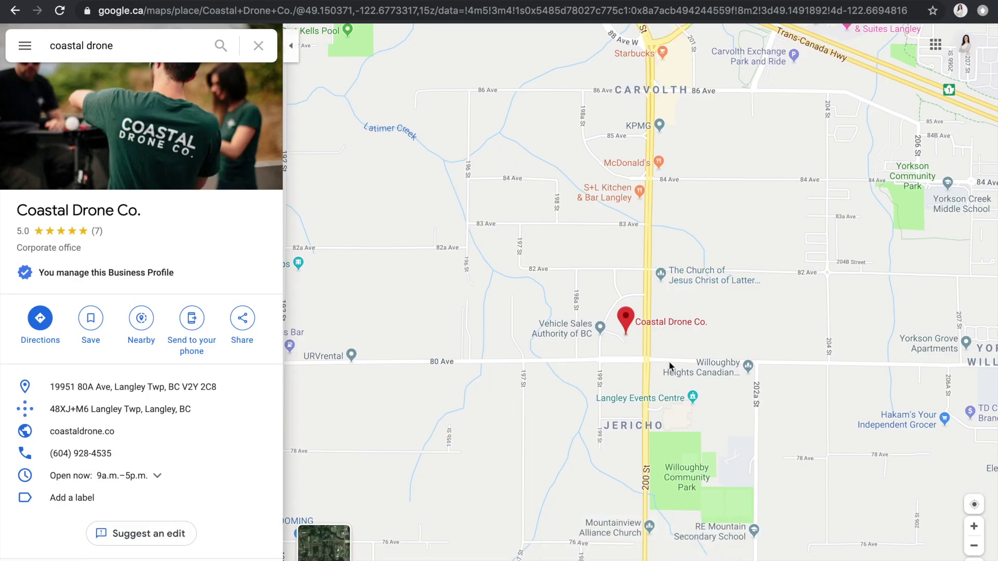
click(320, 551)
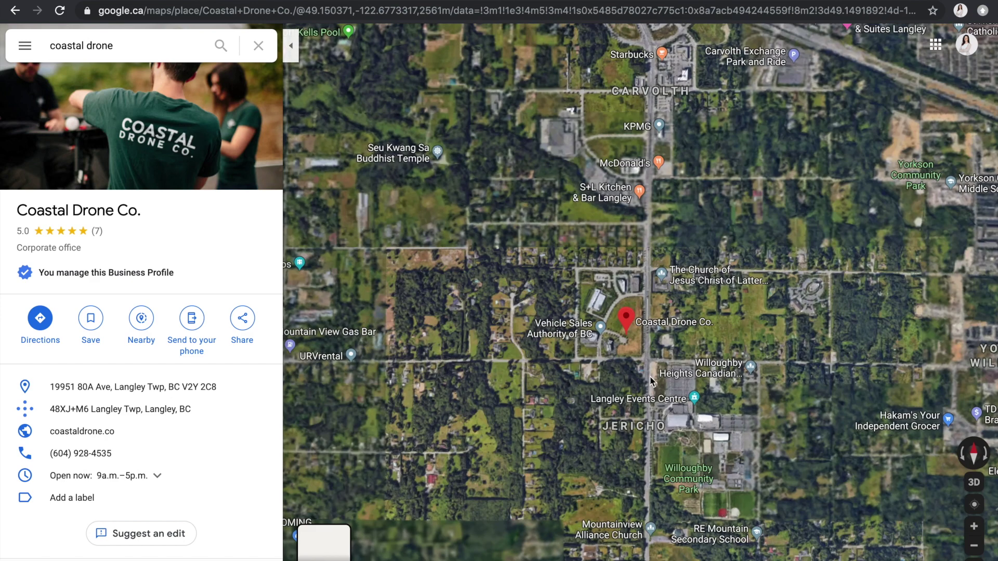
scroll(636, 347, up, 5)
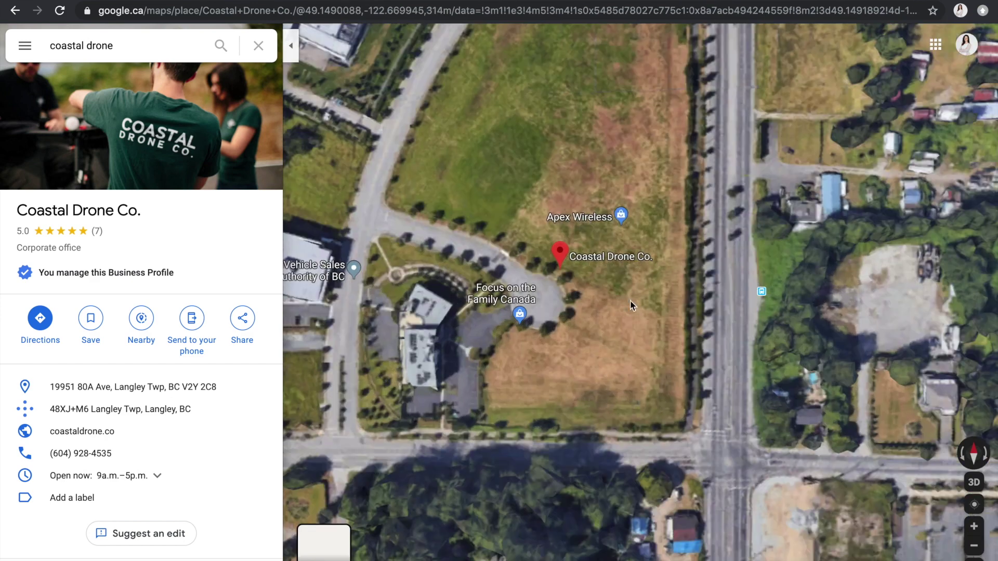
drag(631, 306, 625, 353)
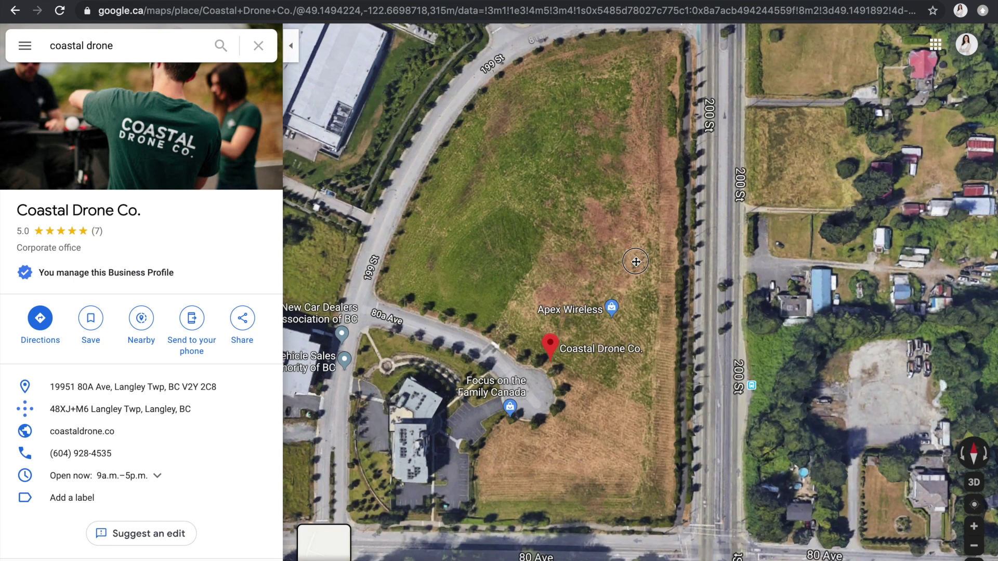
drag(537, 272, 532, 325)
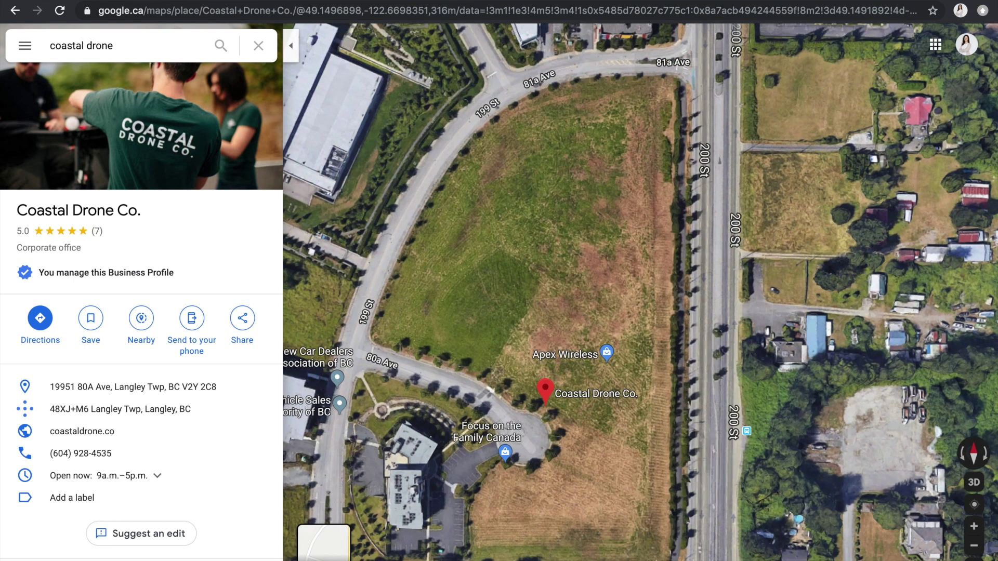
click(728, 552)
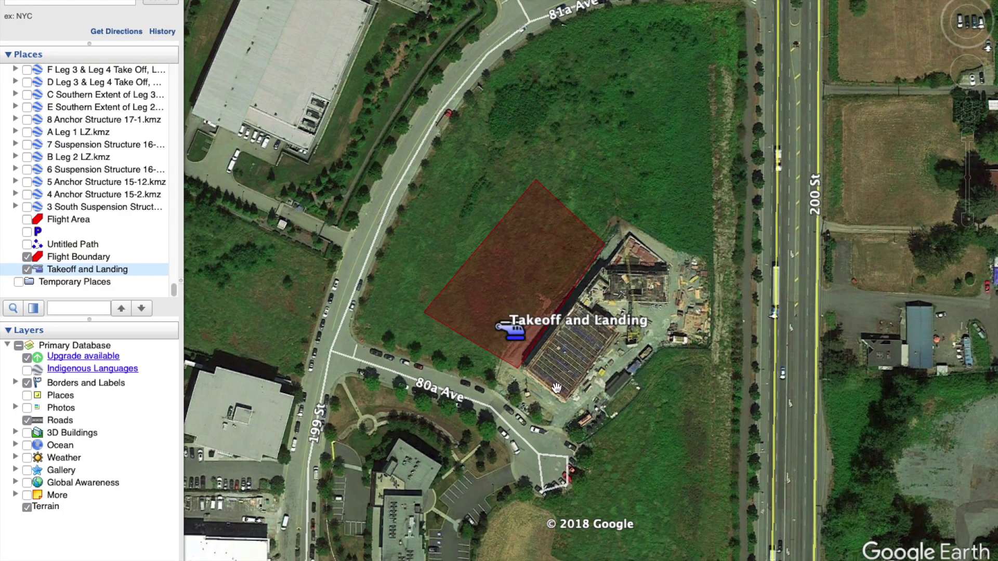
Zoom in and centre the view on the red Flight Boundary and the Takeoff and Landing placemark
scroll(629, 416, up, 1)
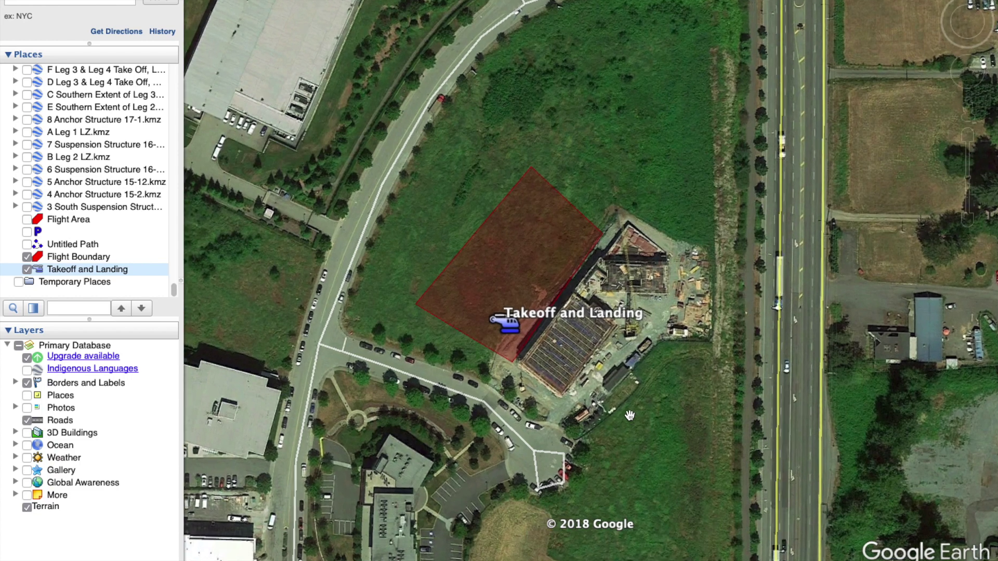
scroll(629, 416, up, 3)
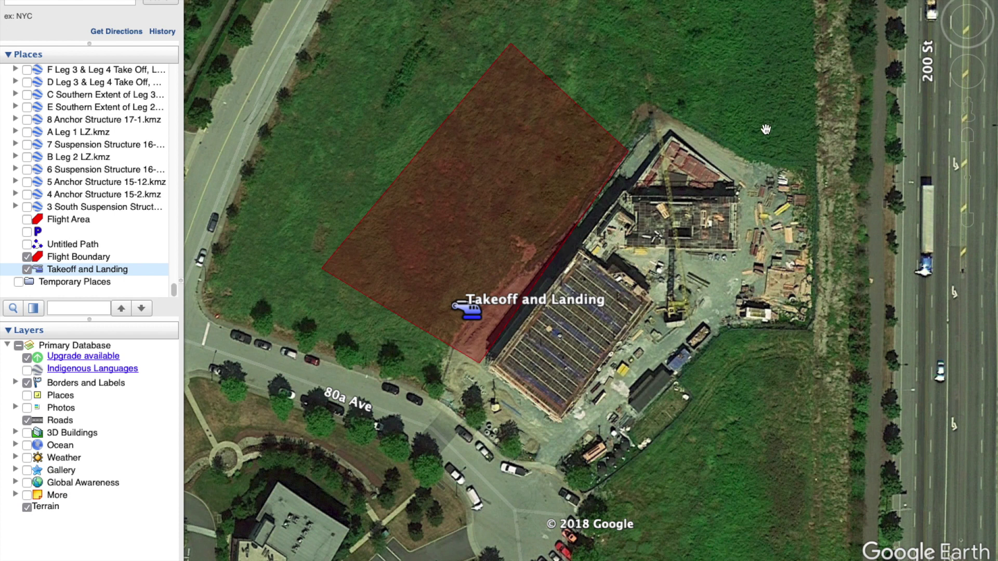
drag(579, 65, 569, 210)
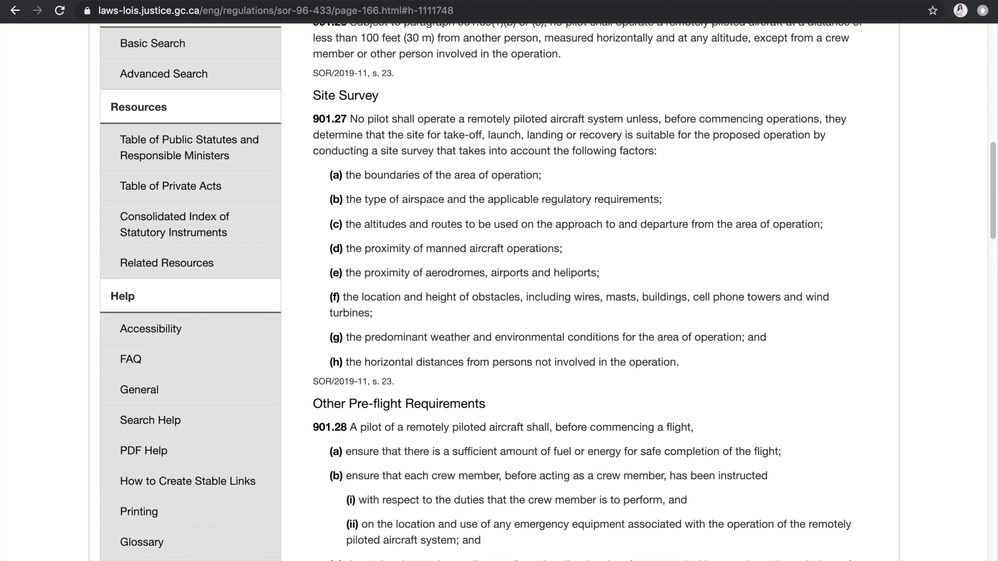
Search 'weather forecast langley' and review the forecast (25°C, 6 km/h wind)
key(super+t)
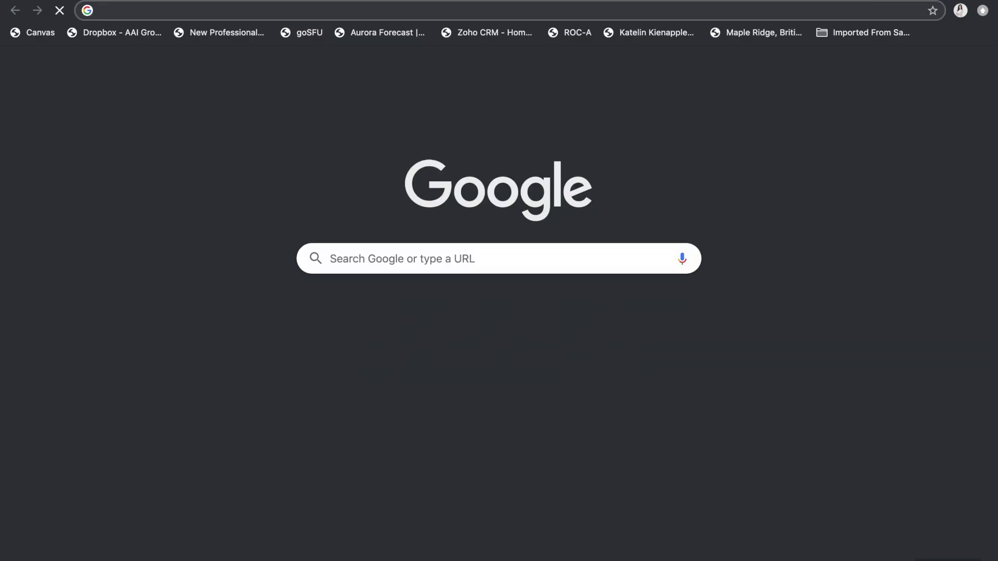
text(weather forecast langley)
key(Return)
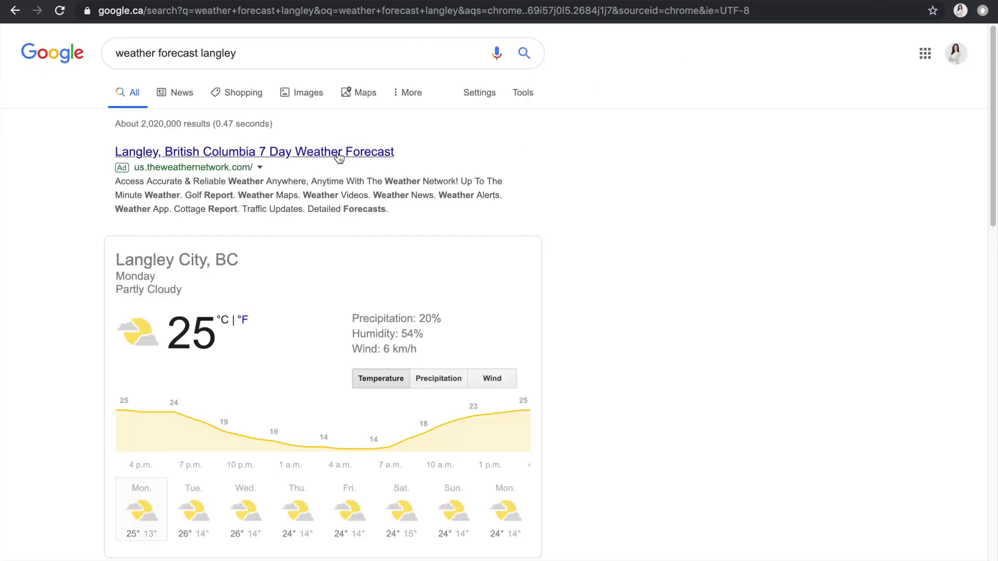
scroll(313, 334, down, 3)
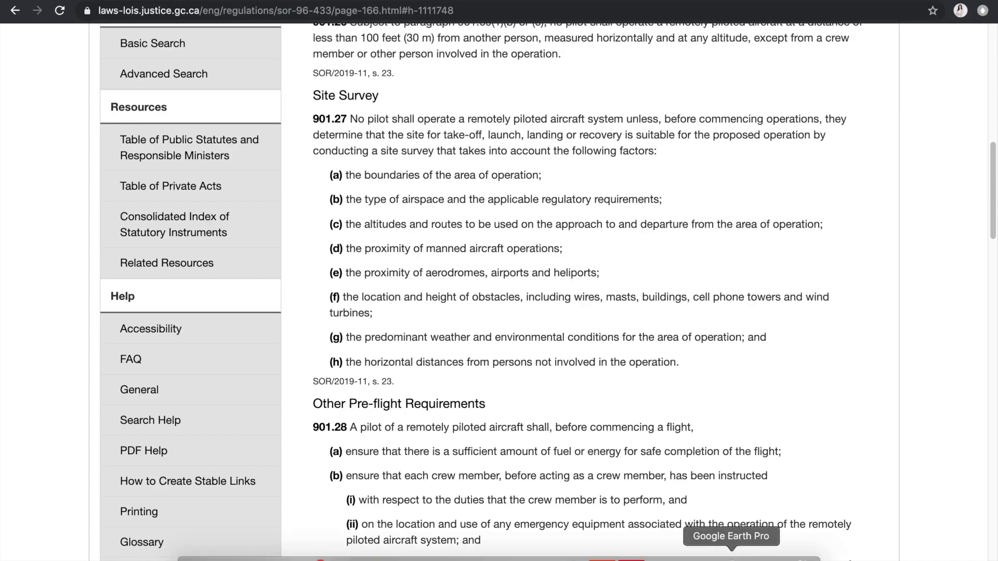
click(782, 555)
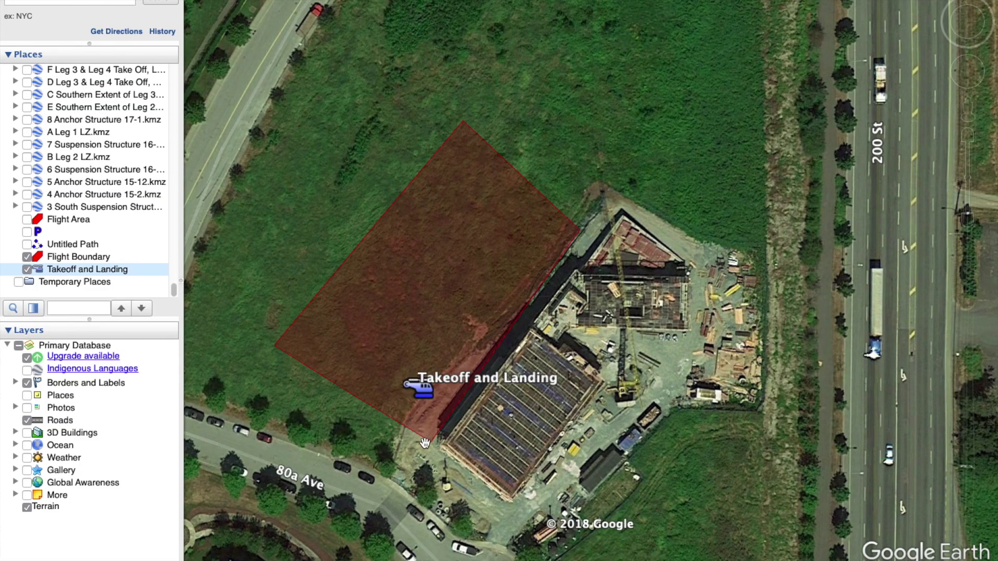